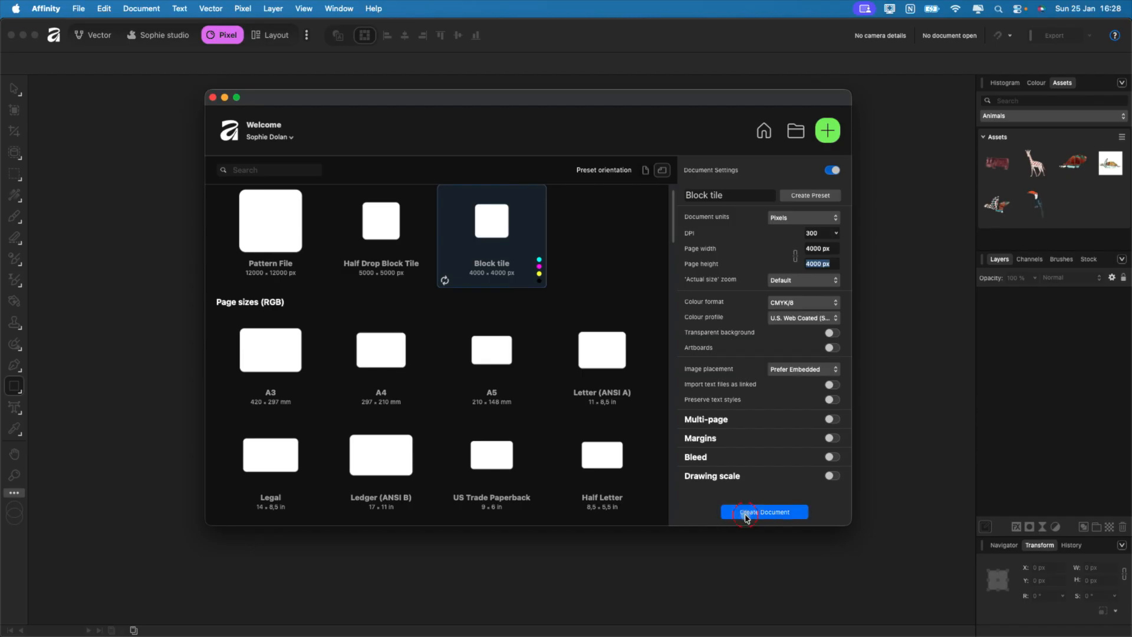
# Step: Create the 4000 × 4000 px Block tile document and draw a square about 1653 px wide on the page
pyautogui.click(561, 617)
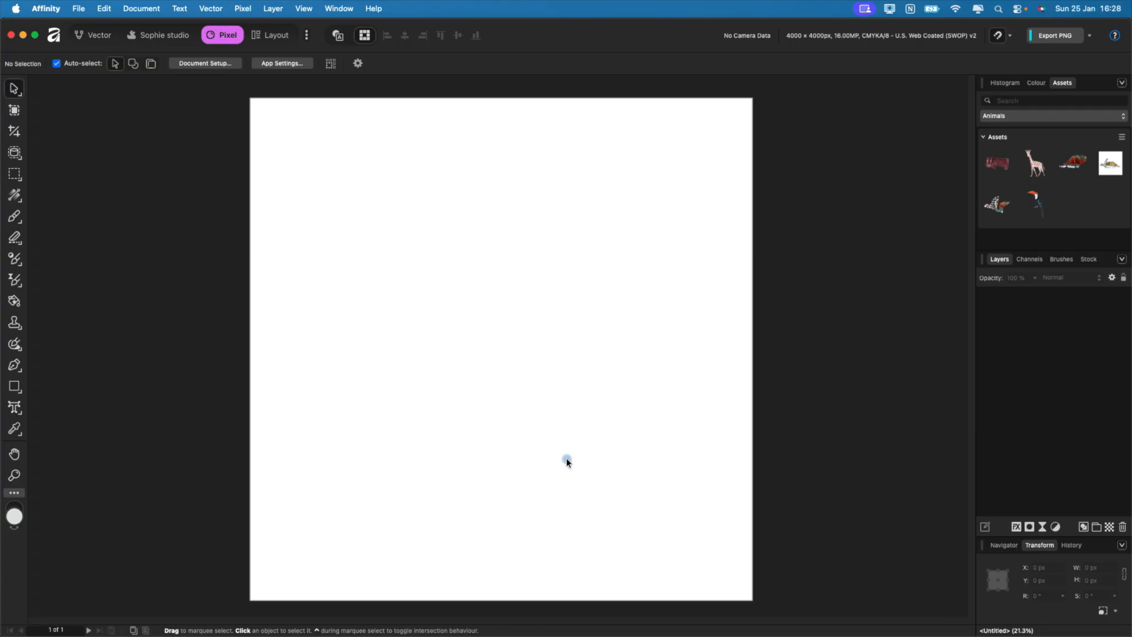
pyautogui.press('super+minus')
pyautogui.press('super+minus')
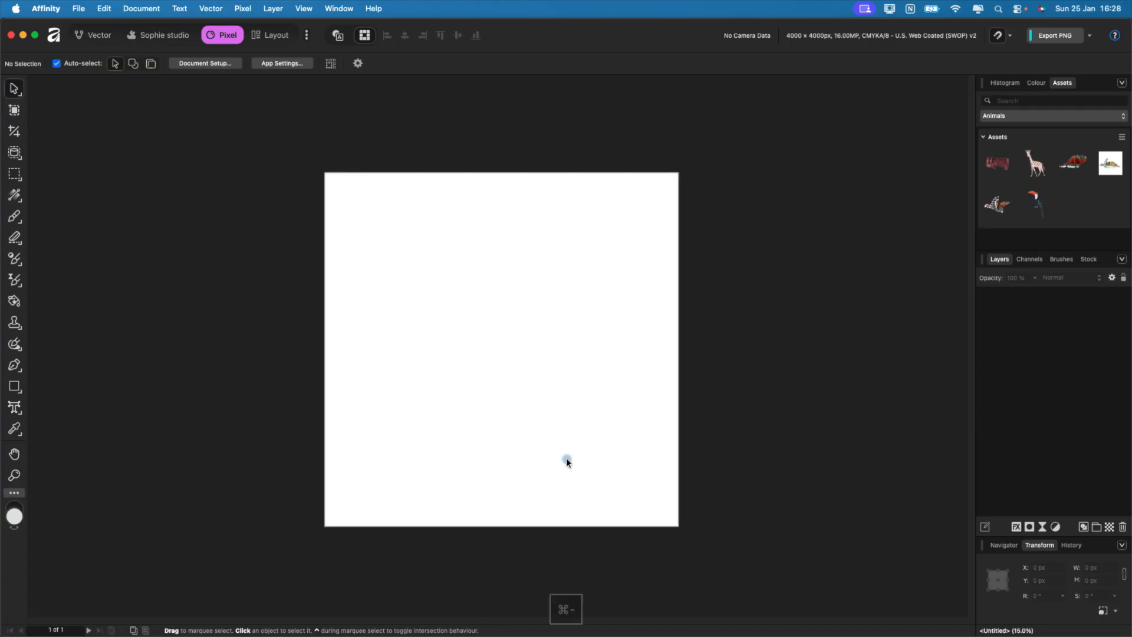
pyautogui.click(13, 388)
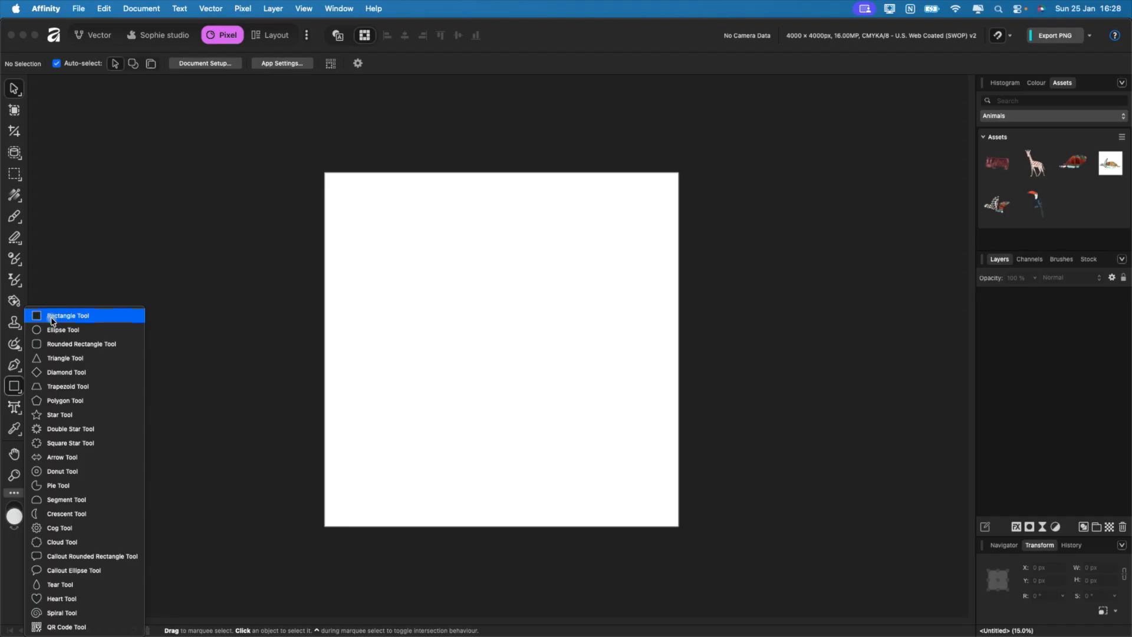
pyautogui.click(51, 321)
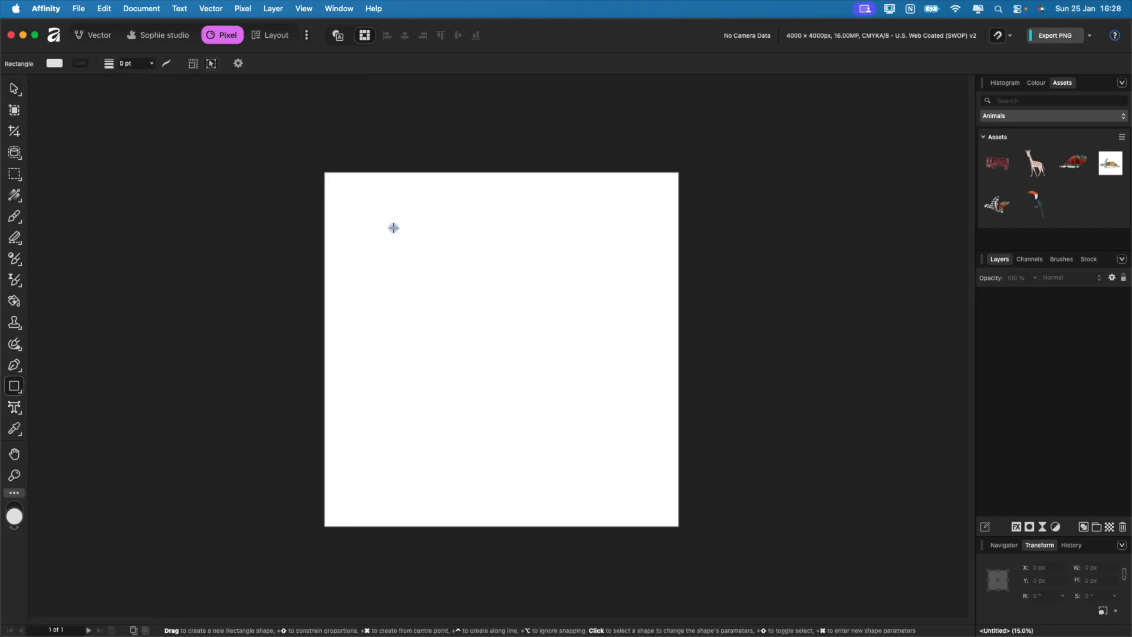
pyautogui.moveTo(392, 223); pyautogui.dragTo(547, 361)
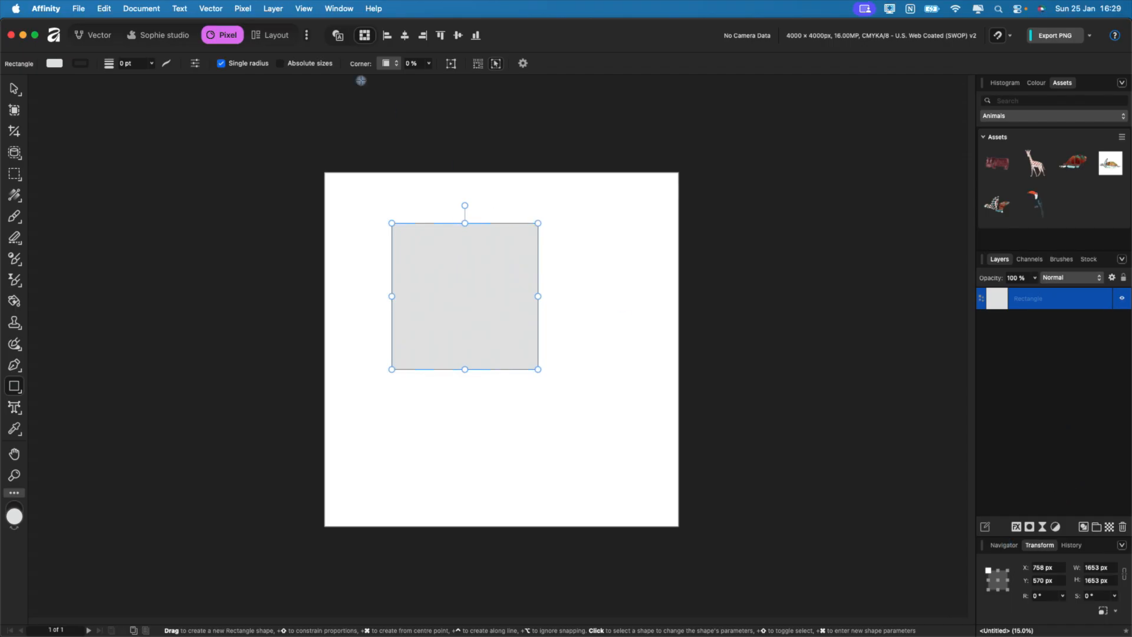
# Step: Set the square's width and height to 2000 px, and move it to the centre of the page
pyautogui.click(338, 8)
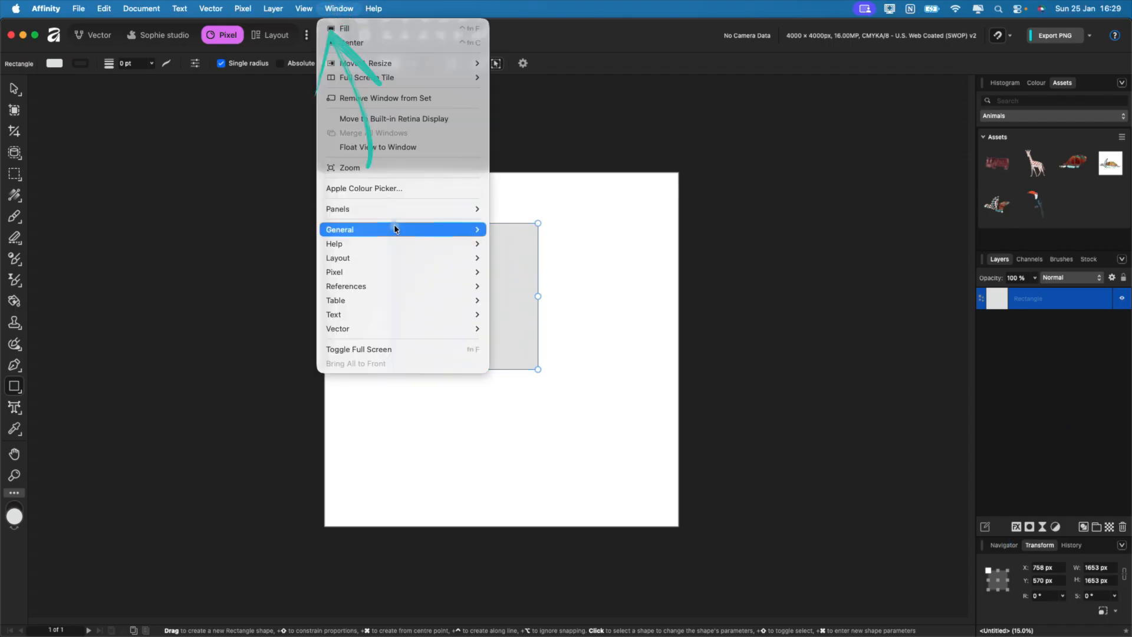
pyautogui.moveTo(394, 224)
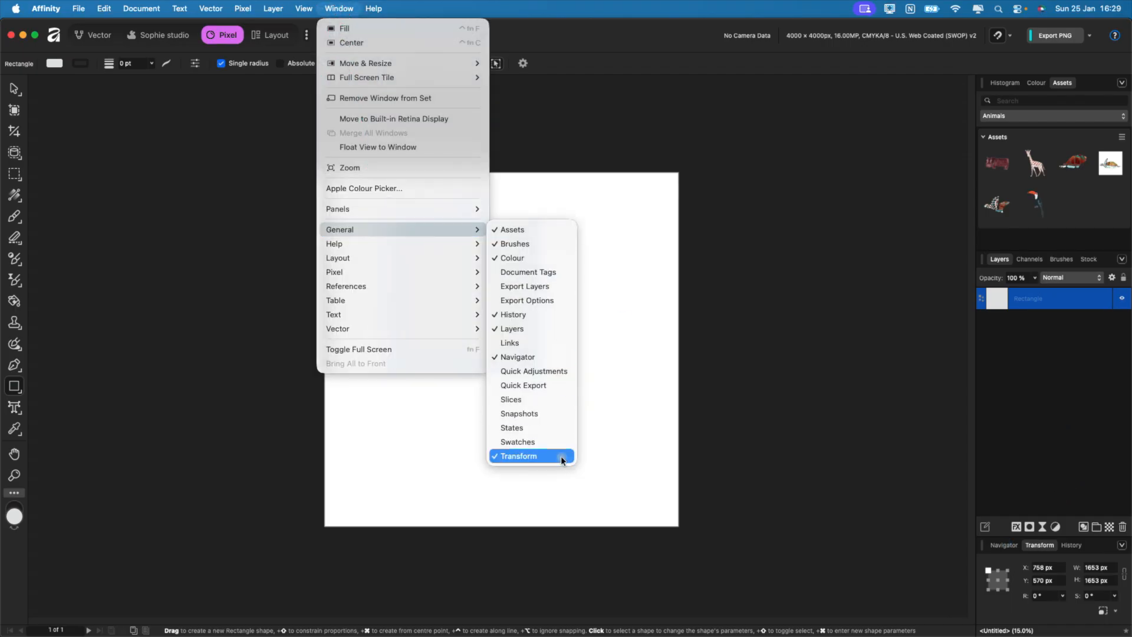
pyautogui.click(1102, 558)
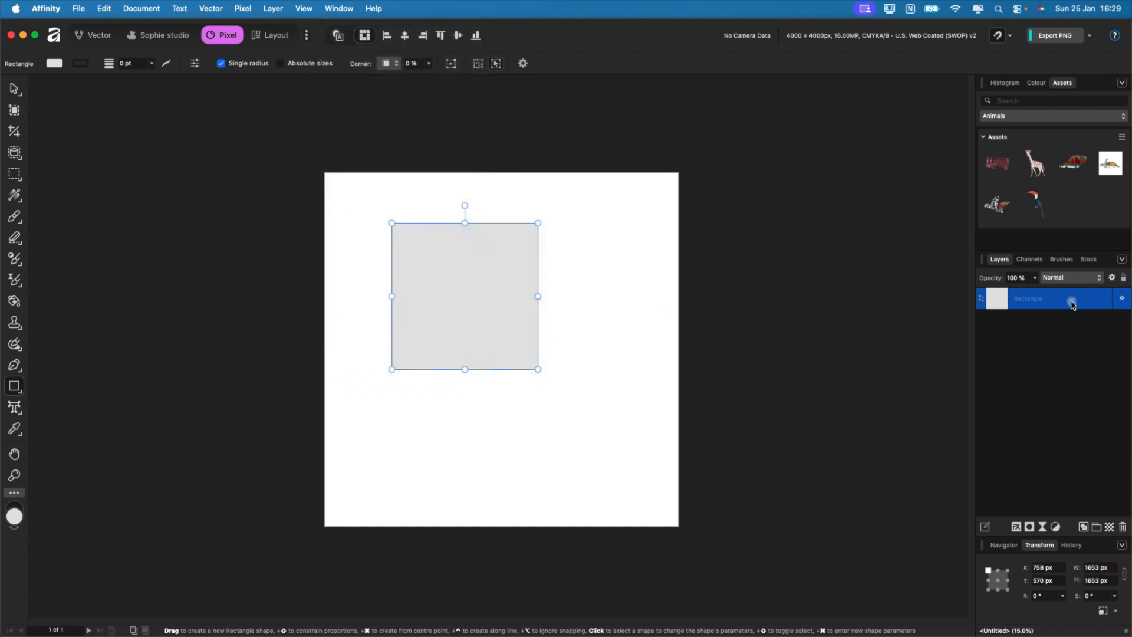
pyautogui.click(1091, 568)
pyautogui.write('2000')
pyautogui.press('Return')
pyautogui.click(1094, 580)
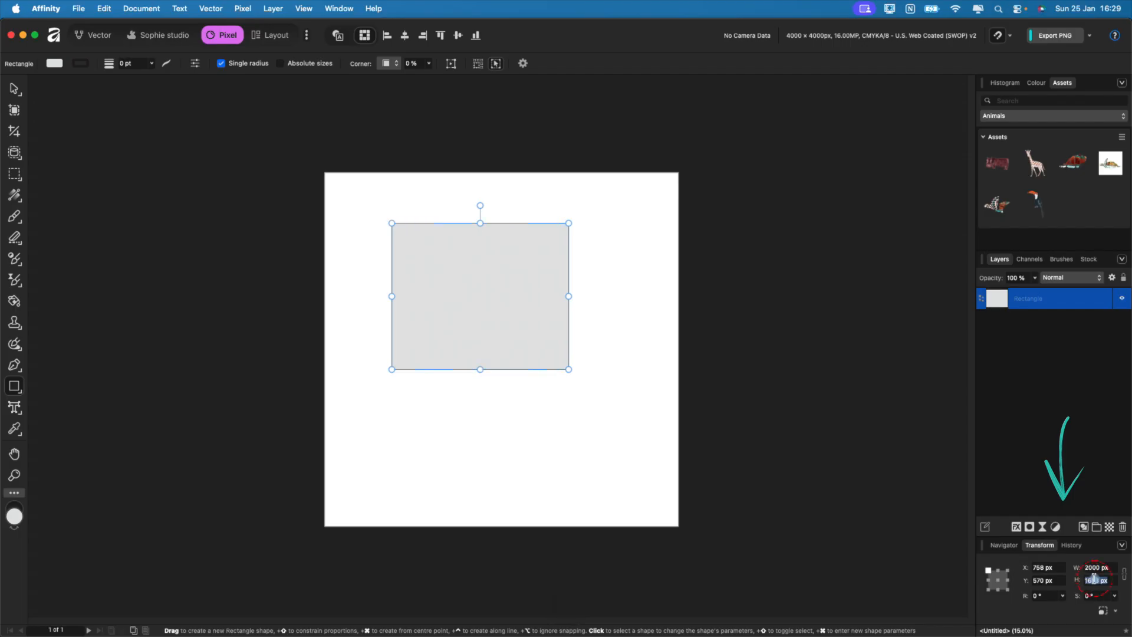
pyautogui.write('2000')
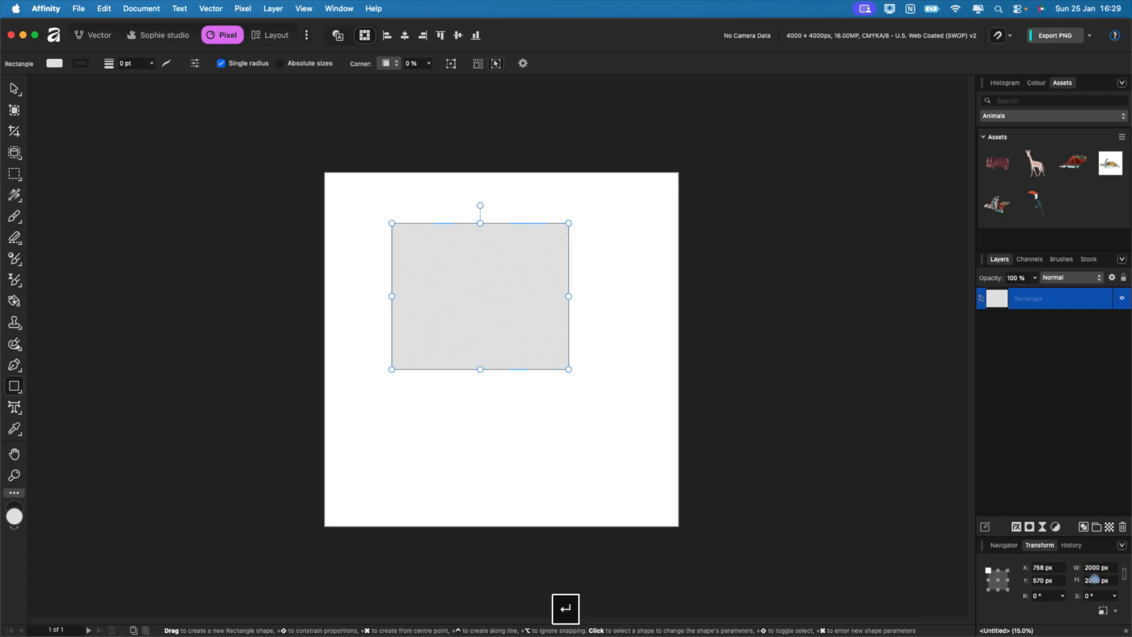
pyautogui.press('Return')
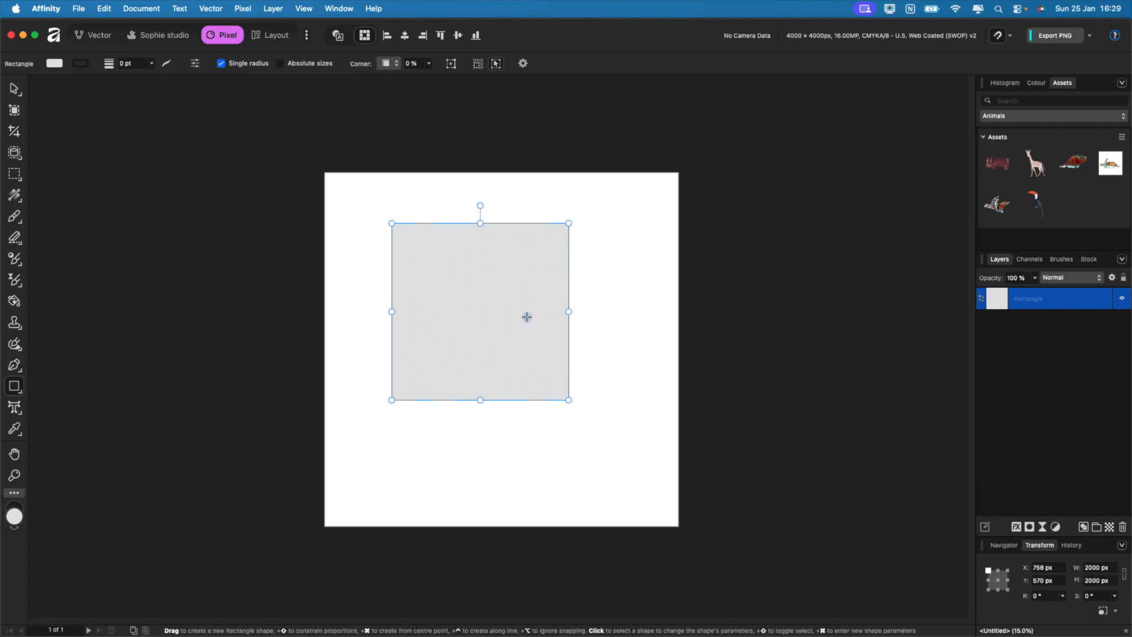
pyautogui.click(14, 90)
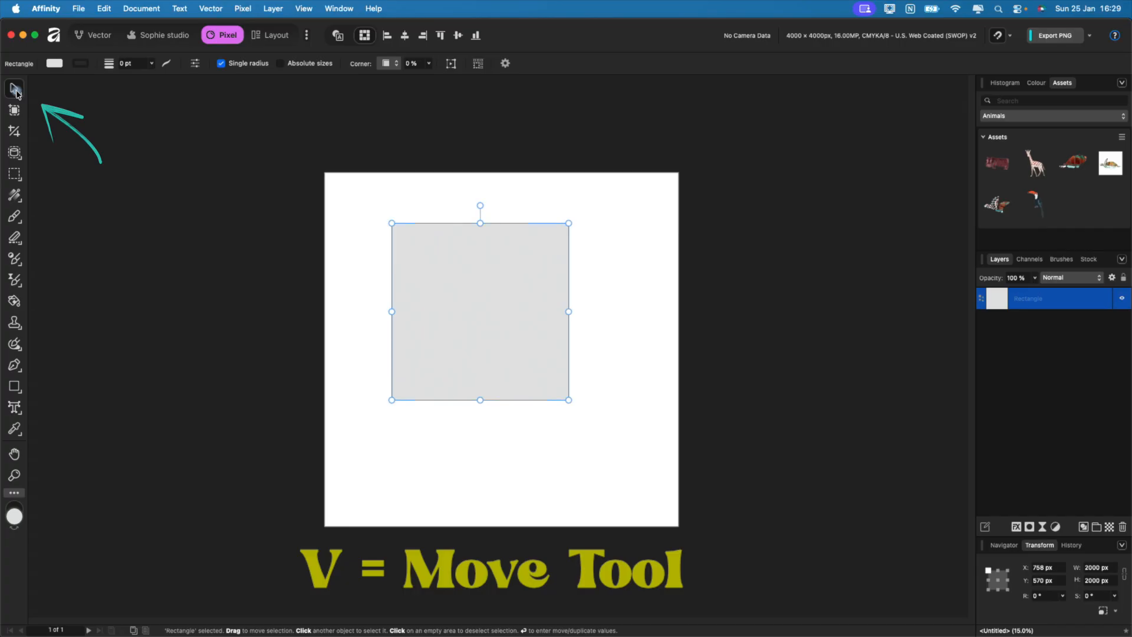
pyautogui.moveTo(463, 317); pyautogui.dragTo(487, 352)
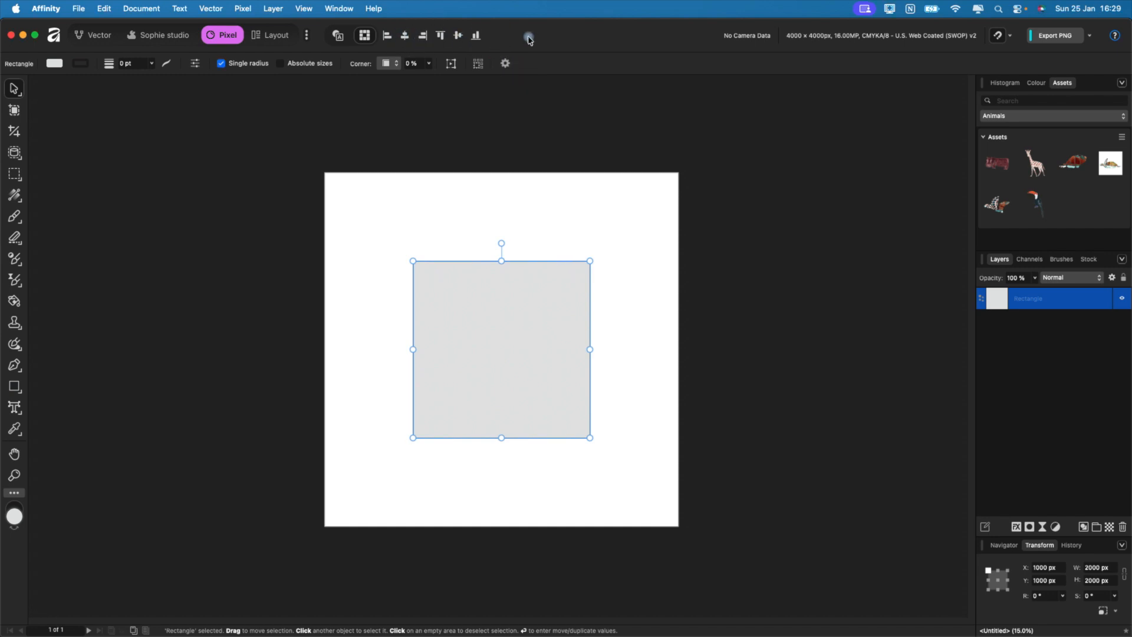
pyautogui.rightClick(552, 35)
pyautogui.click(581, 94)
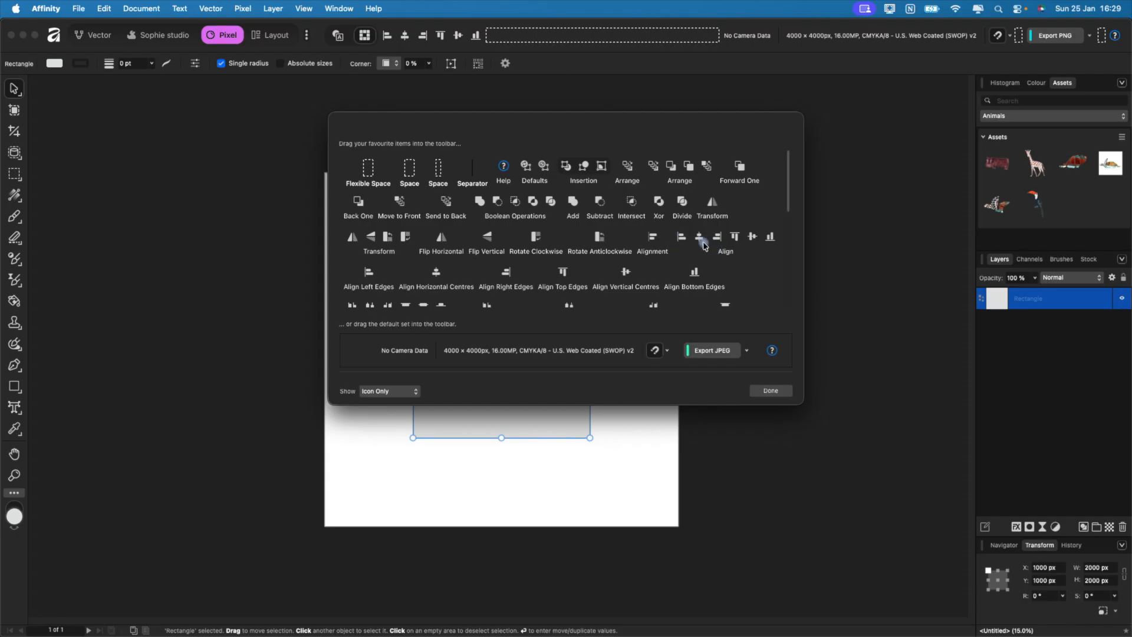
pyautogui.moveTo(702, 242); pyautogui.dragTo(675, 231)
pyautogui.click(770, 391)
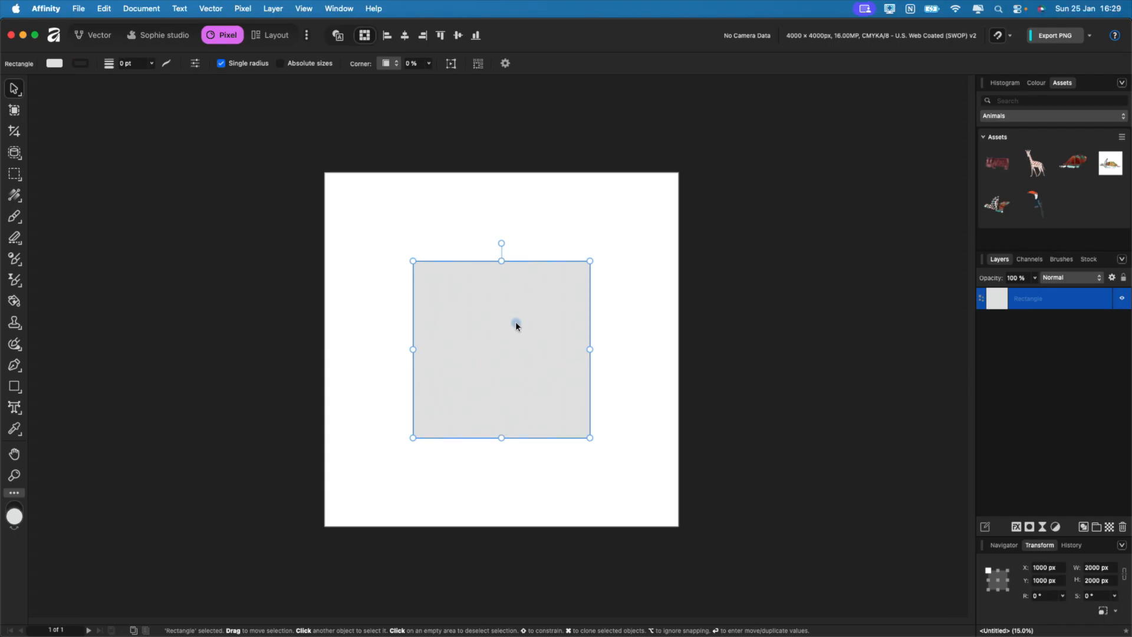
# Step: Create a symbol from the centred square
pyautogui.click(211, 8)
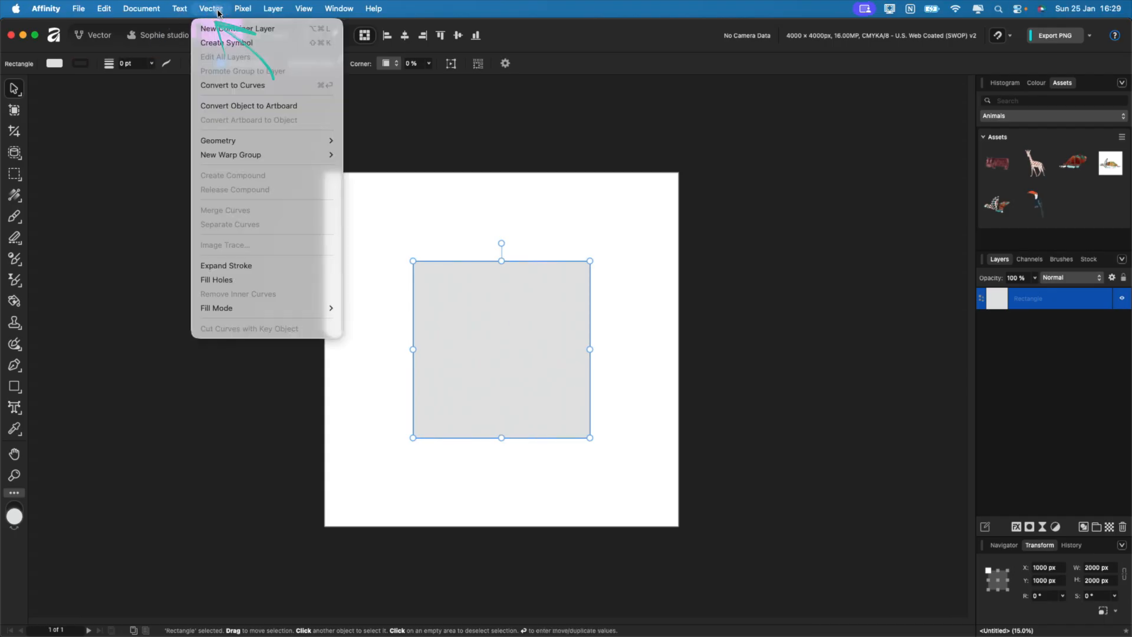
pyautogui.click(229, 44)
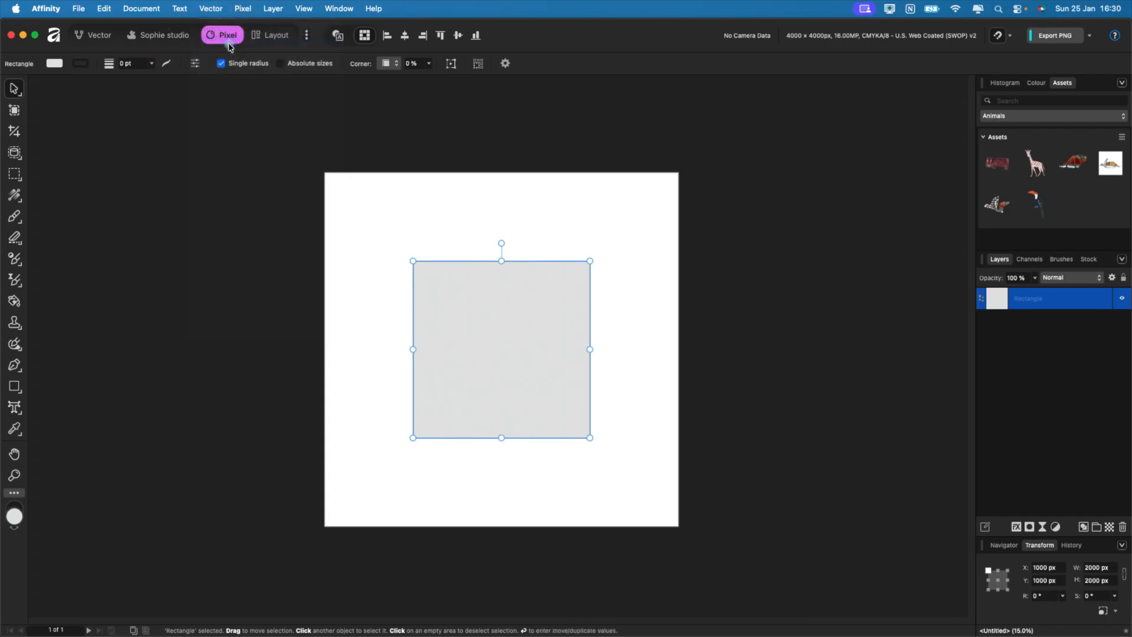
pyautogui.scroll(1, 589, 230)
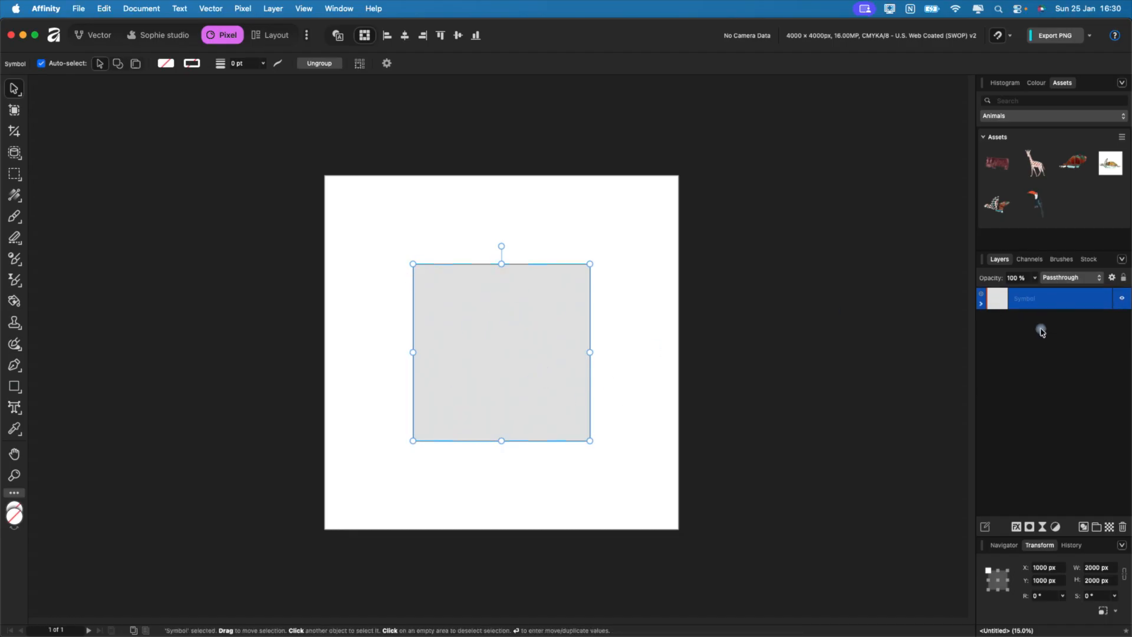
# Step: Give the rectangle inside the symbol an orange fill and a dark blue stroke colour
pyautogui.click(981, 303)
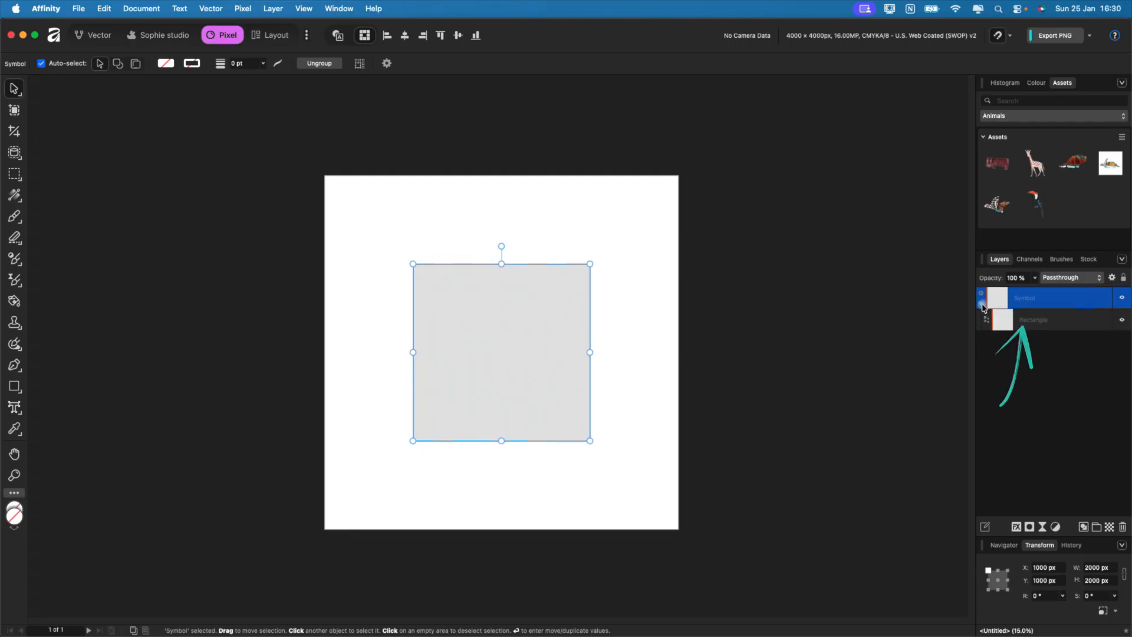
pyautogui.click(1046, 329)
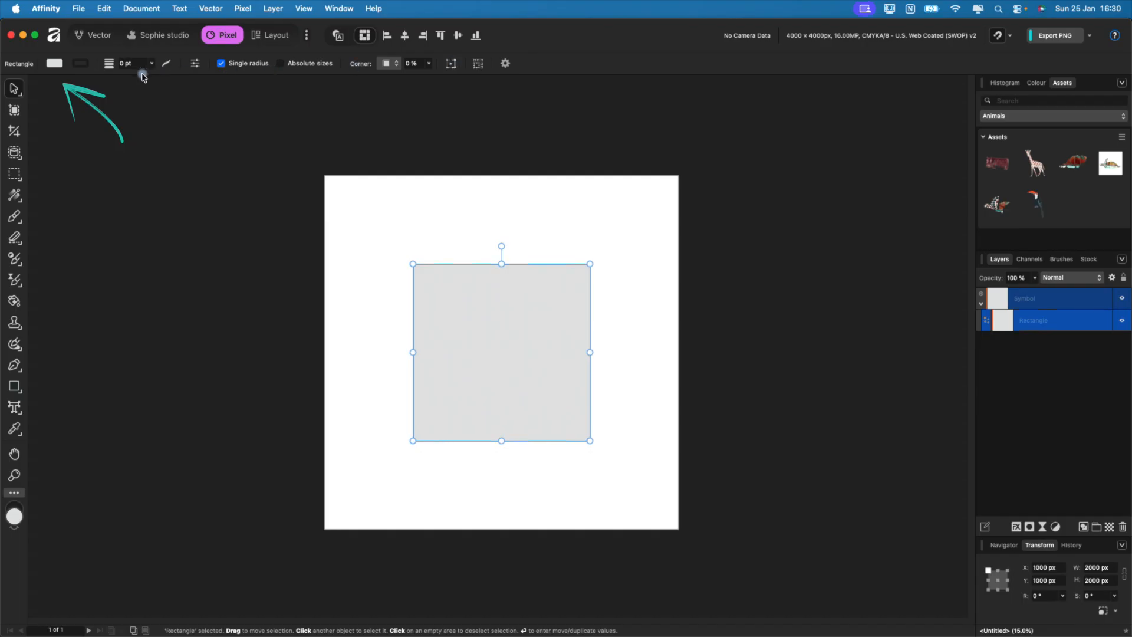
pyautogui.click(59, 65)
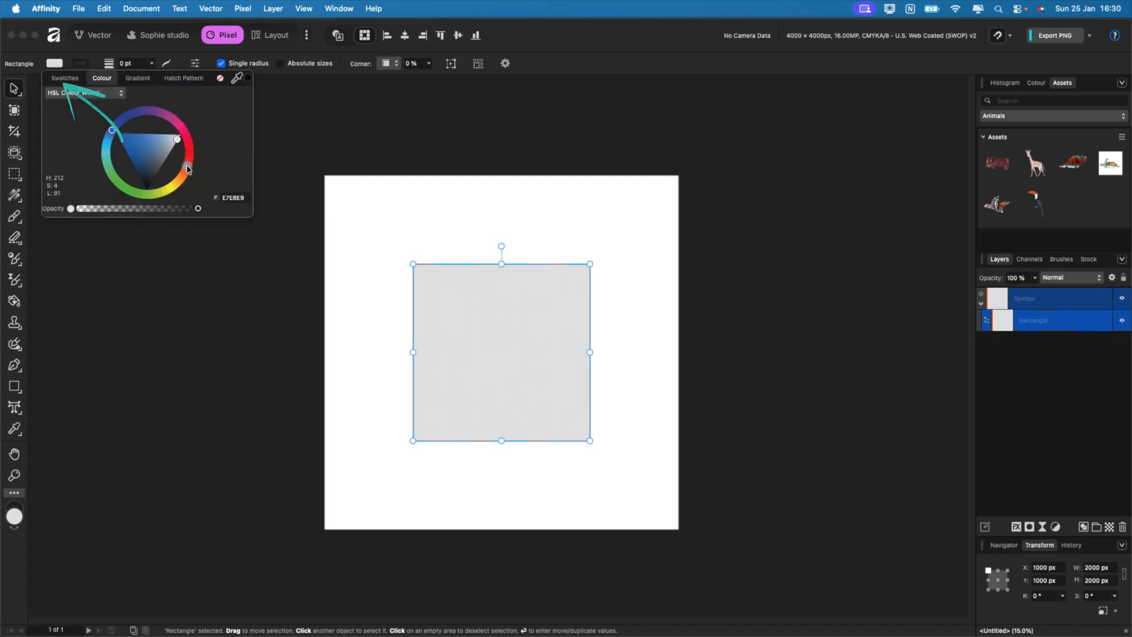
pyautogui.moveTo(187, 167); pyautogui.dragTo(154, 170)
pyautogui.click(81, 65)
pyautogui.click(152, 116)
pyautogui.moveTo(156, 139)
pyautogui.mouseDown()
pyautogui.moveTo(162, 154)
pyautogui.moveTo(157, 136)
pyautogui.mouseUp()
# Step: Set the rectangle's stroke width to 5 pt, choose the first stroke alignment option, and deselect it
pyautogui.click(129, 64)
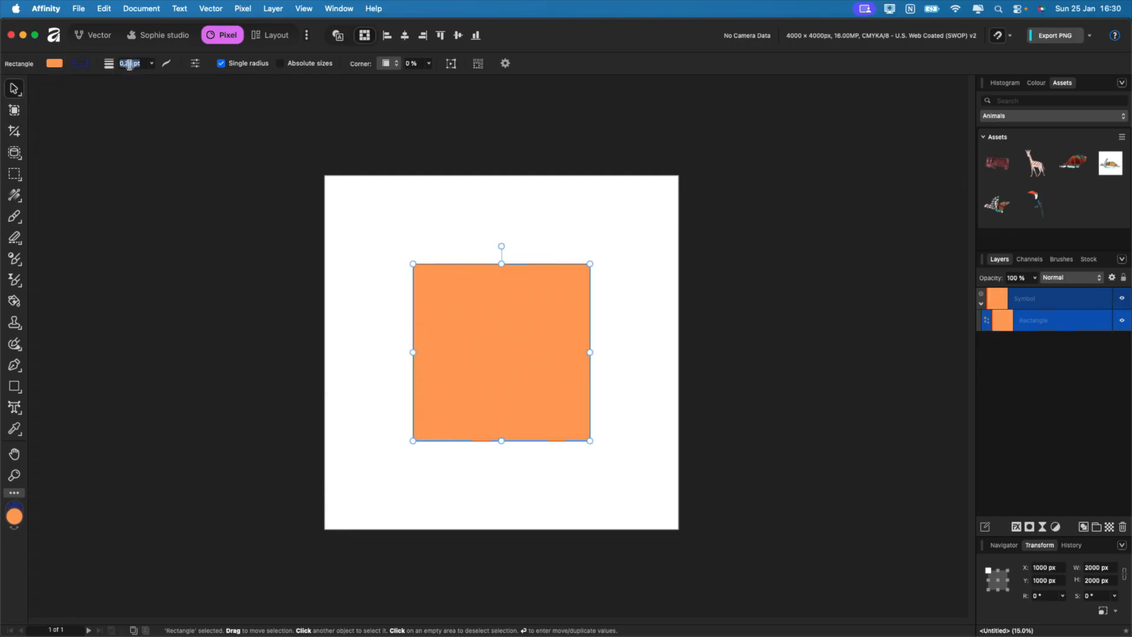
pyautogui.write('5')
pyautogui.press('Return')
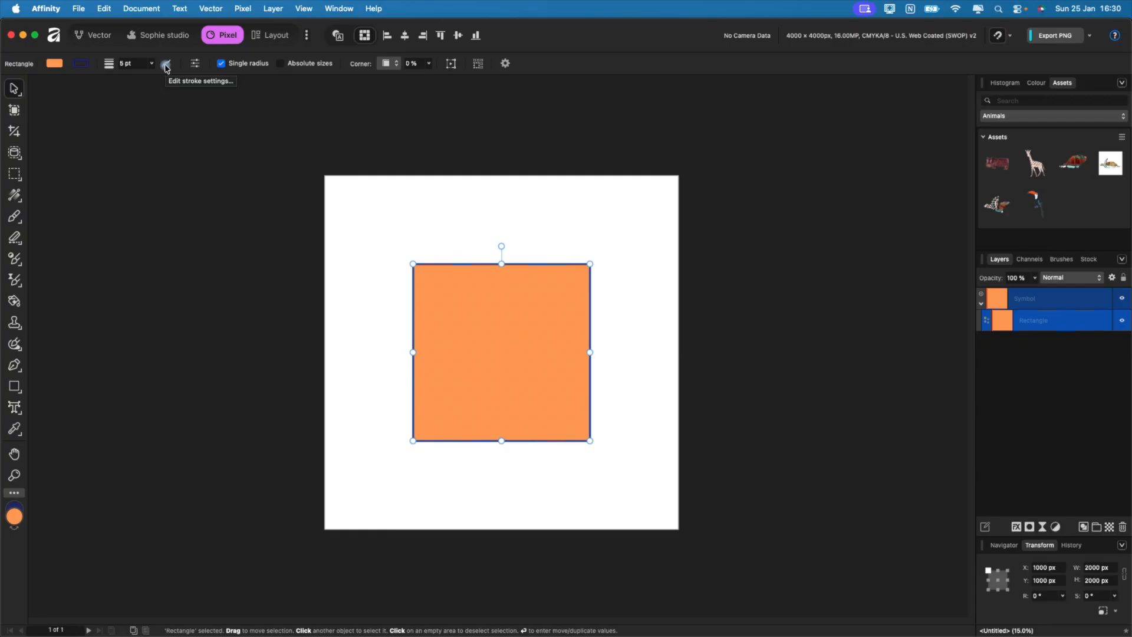
pyautogui.click(166, 66)
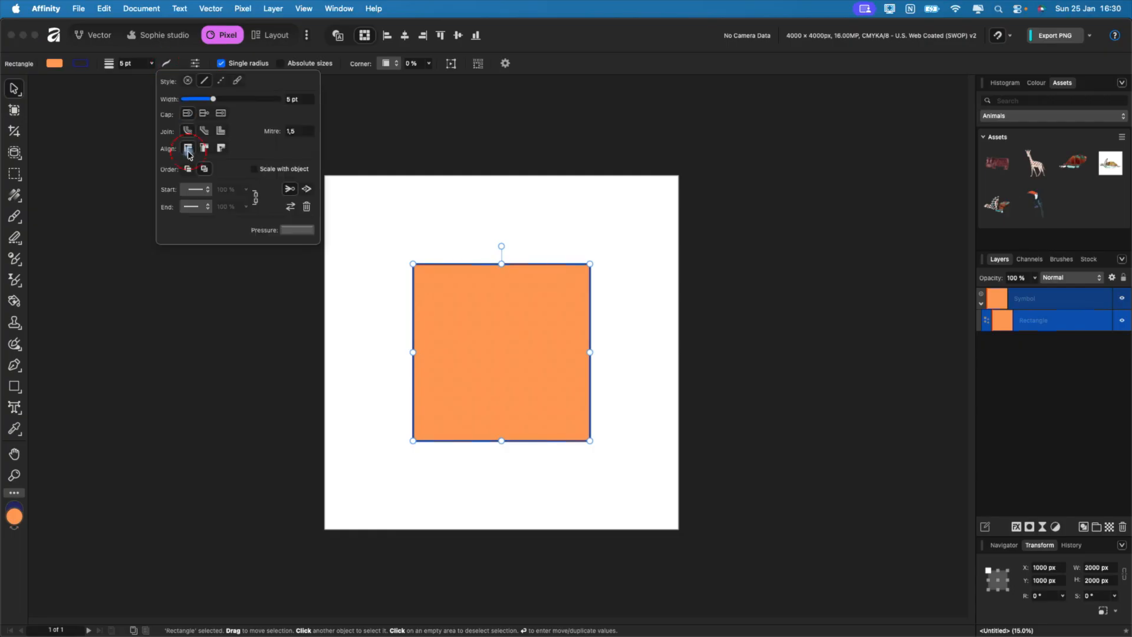
pyautogui.click(234, 271)
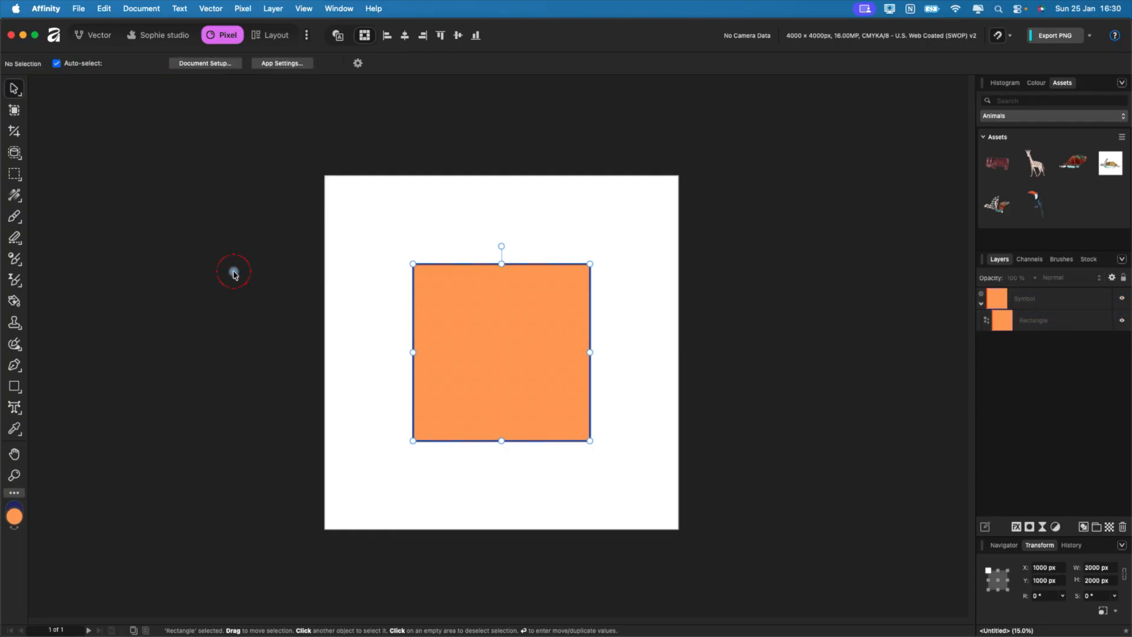
# Step: Duplicate the symbol straight up so the copy sits directly on the original's upper edge, at Y -1000 px
pyautogui.click(485, 340)
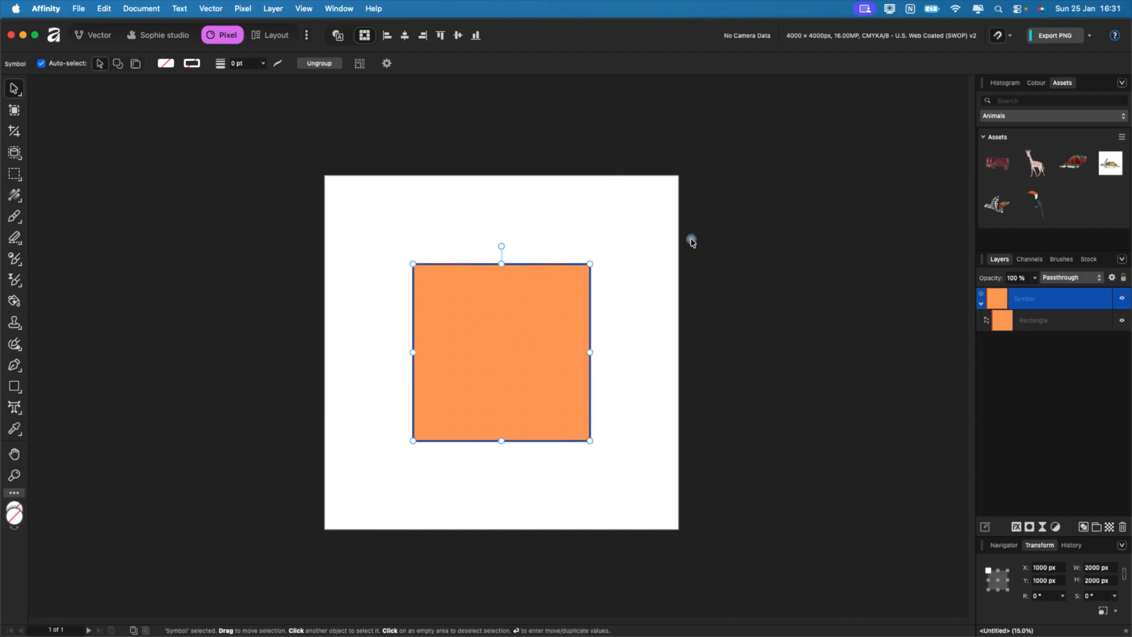
pyautogui.click(514, 347)
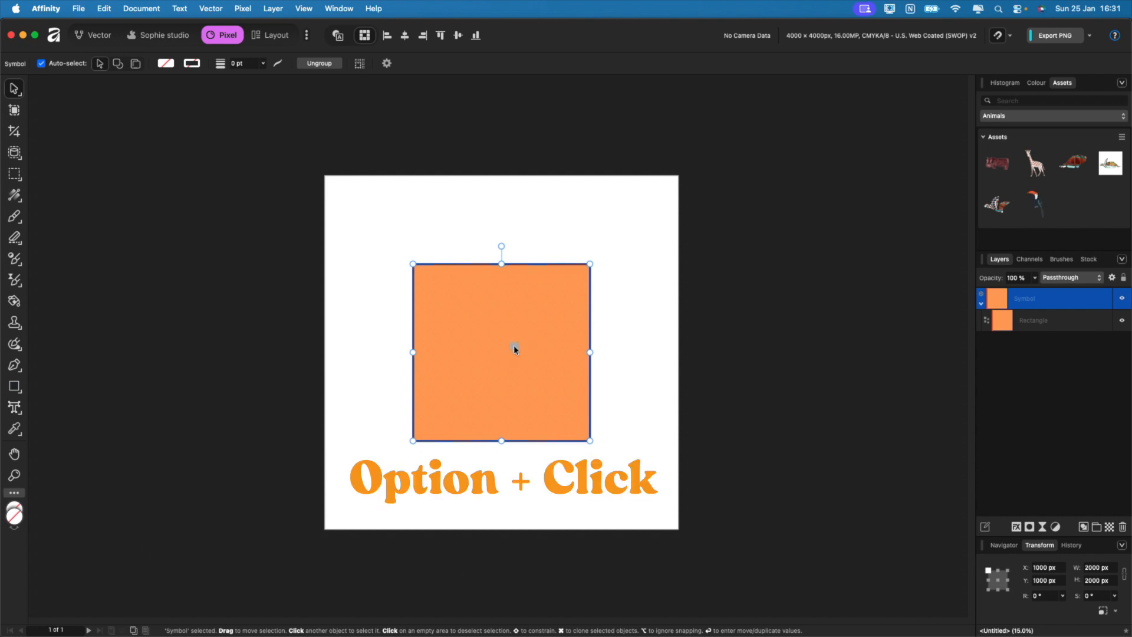
pyautogui.moveTo(502, 379); pyautogui.dragTo(503, 197)
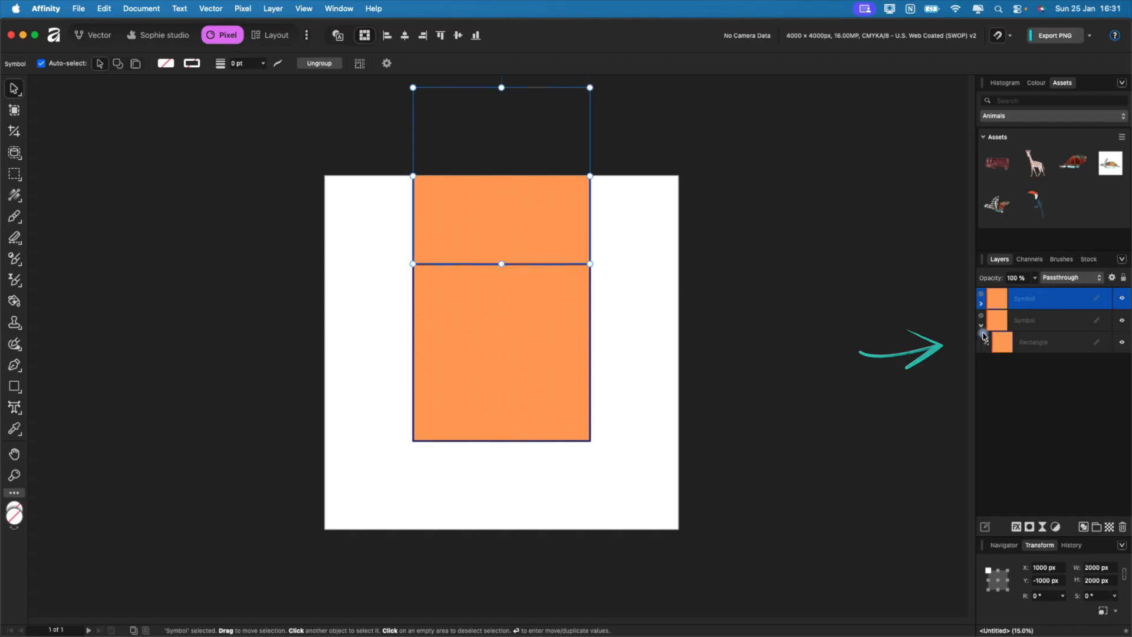
# Step: Duplicate the rectangle inside the original, centred symbol
pyautogui.click(1059, 347)
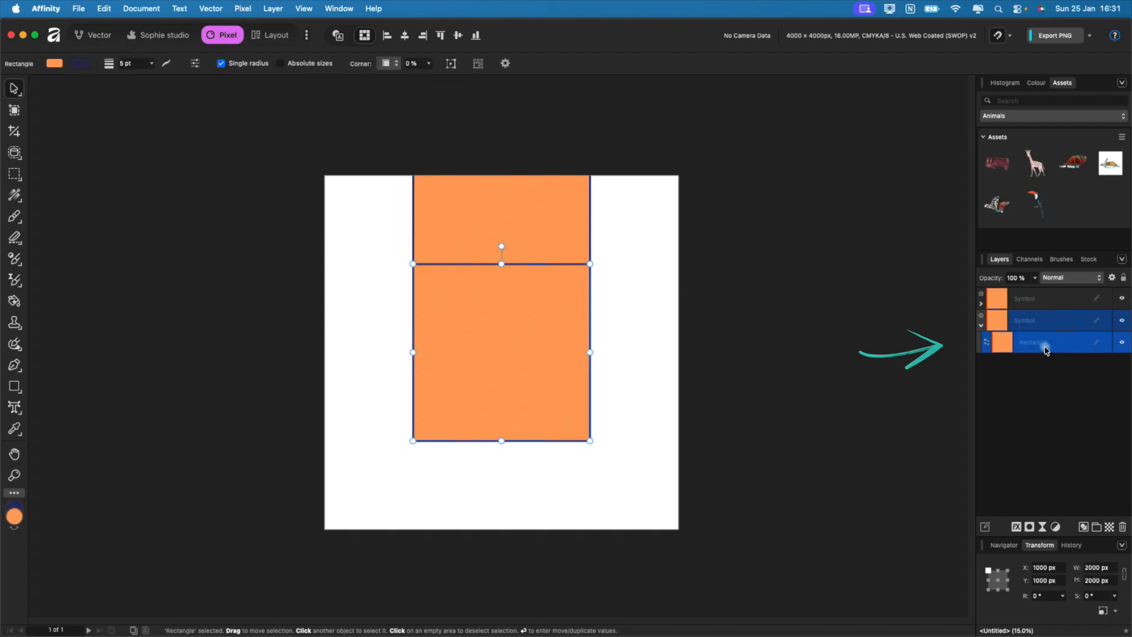
pyautogui.click(981, 326)
pyautogui.click(1026, 299)
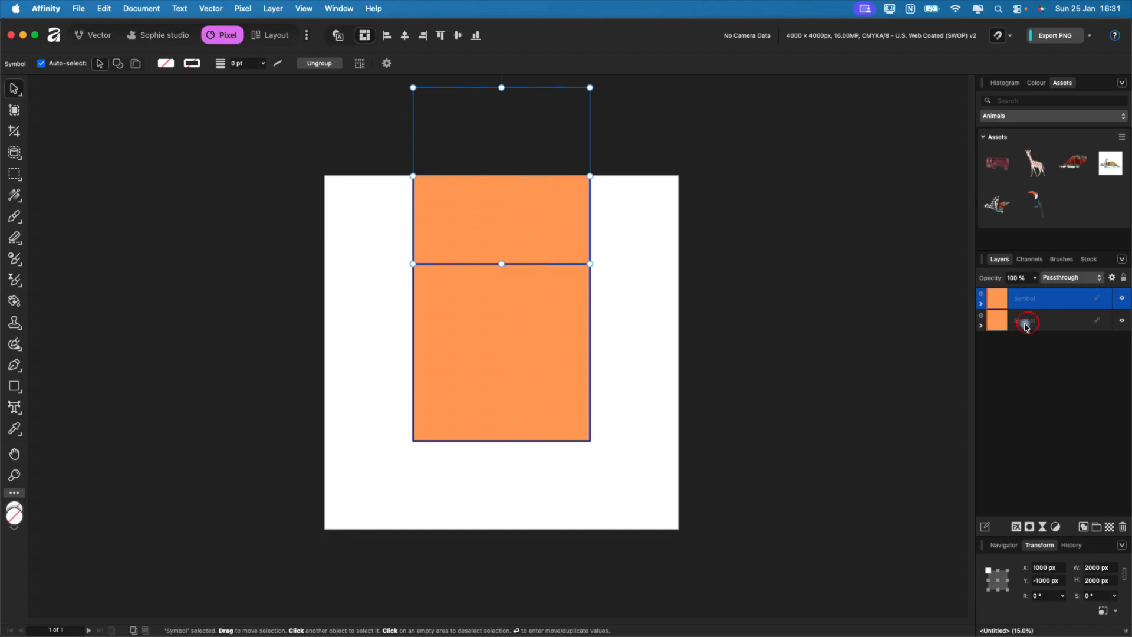
pyautogui.click(1027, 322)
pyautogui.click(980, 326)
pyautogui.click(1036, 348)
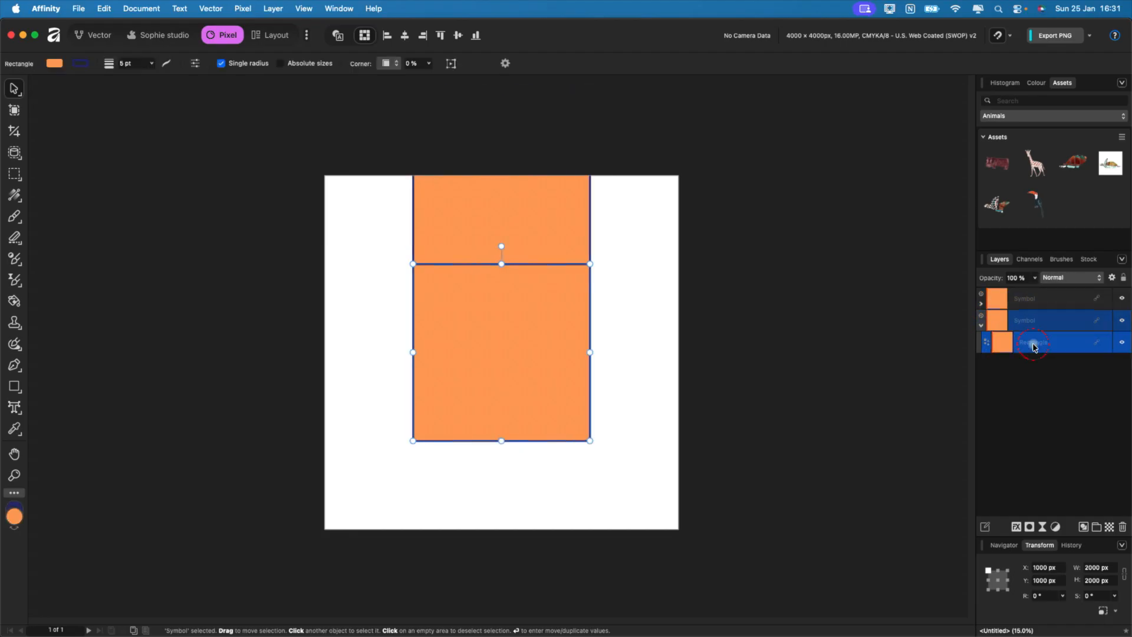
pyautogui.press('super+j')
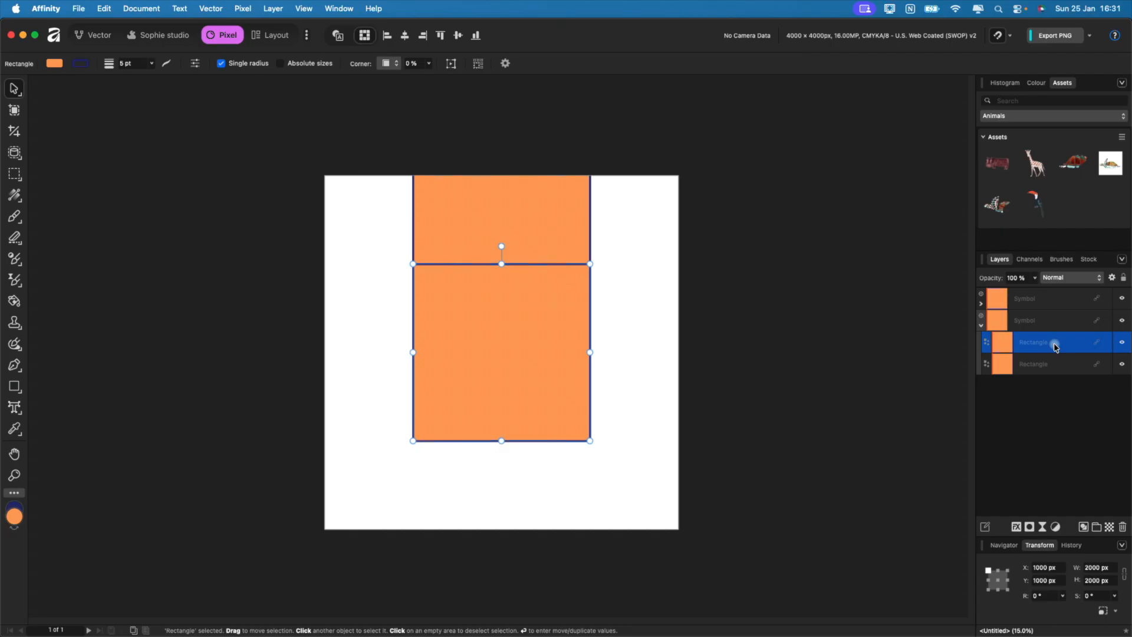
# Step: Duplicate the centred symbol into two half-dropped copies on each side of it and one copy directly below
pyautogui.click(632, 361)
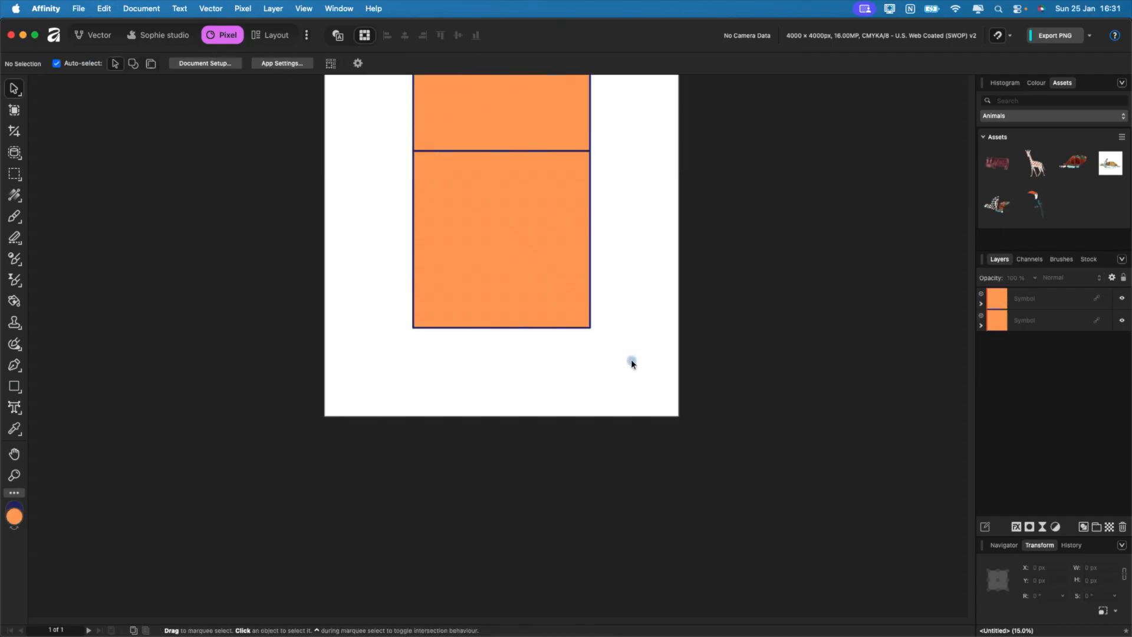
pyautogui.click(487, 242)
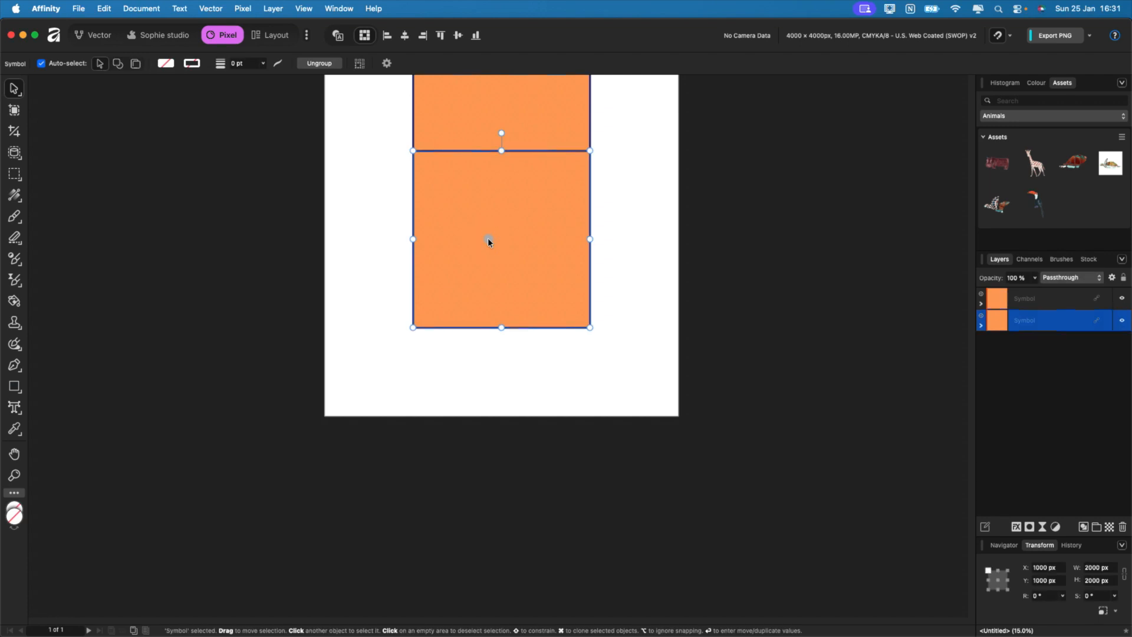
pyautogui.scroll(3, 487, 242)
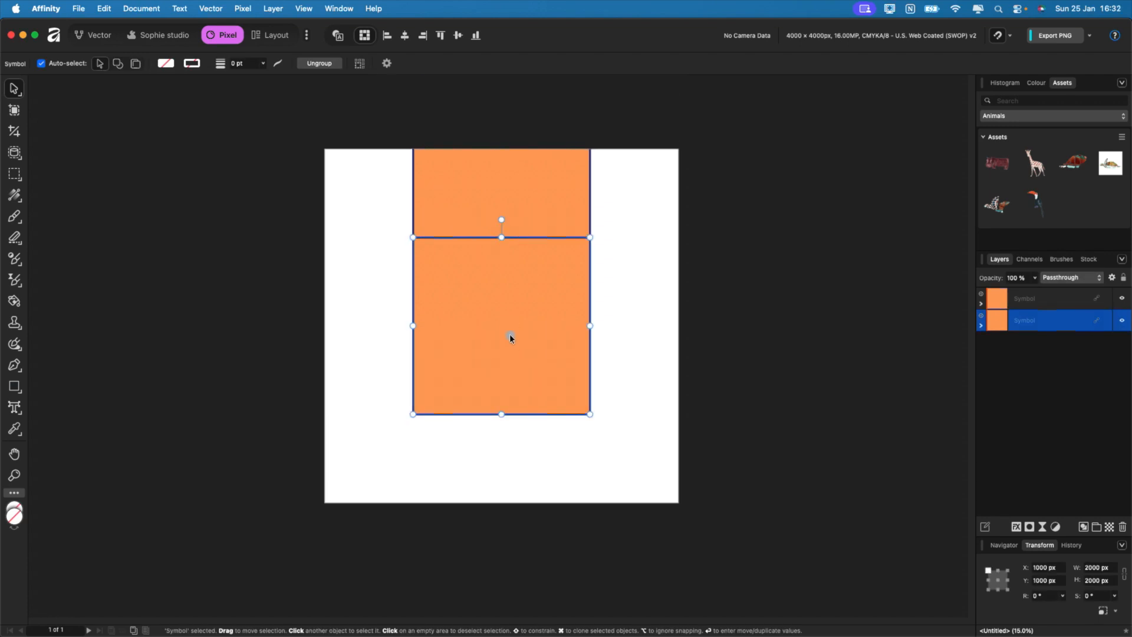
pyautogui.moveTo(493, 298)
pyautogui.mouseDown()
pyautogui.moveTo(490, 505)
pyautogui.moveTo(490, 476)
pyautogui.moveTo(632, 423)
pyautogui.moveTo(678, 258)
pyautogui.moveTo(665, 203)
pyautogui.moveTo(638, 388)
pyautogui.moveTo(635, 364)
pyautogui.moveTo(651, 376)
pyautogui.moveTo(576, 374)
pyautogui.moveTo(298, 202)
pyautogui.moveTo(314, 202)
pyautogui.moveTo(324, 234)
pyautogui.moveTo(324, 389)
pyautogui.moveTo(322, 376)
pyautogui.mouseUp()
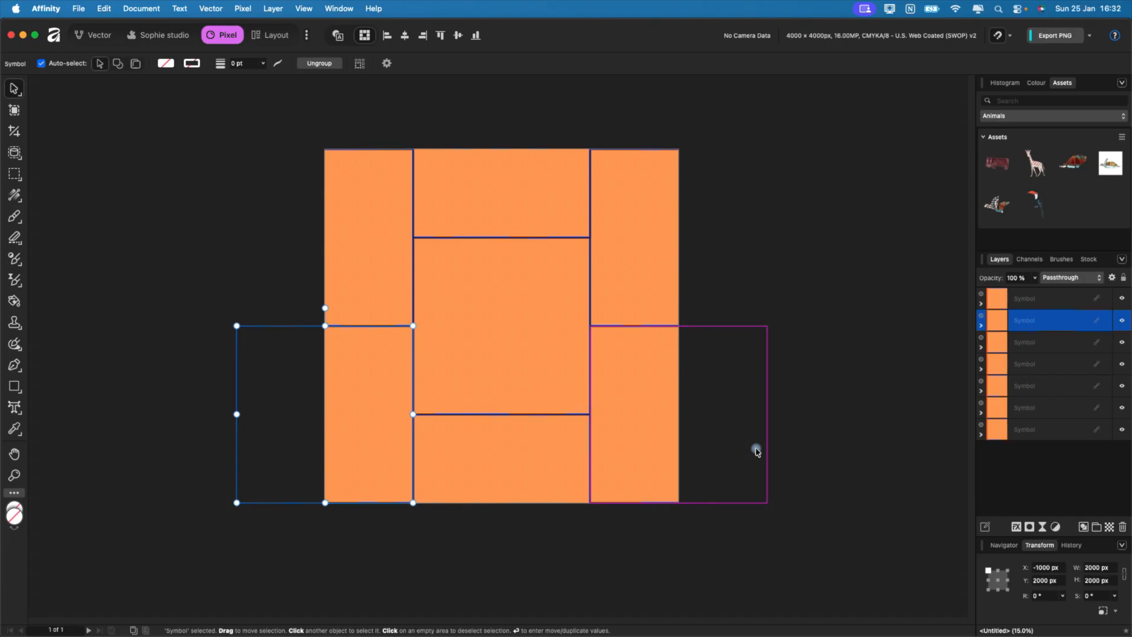
# Step: Unclip the canvas and add linked symbol copies to fill three staggered columns of four, finishing with the view clipped to the canvas
pyautogui.press('\\')
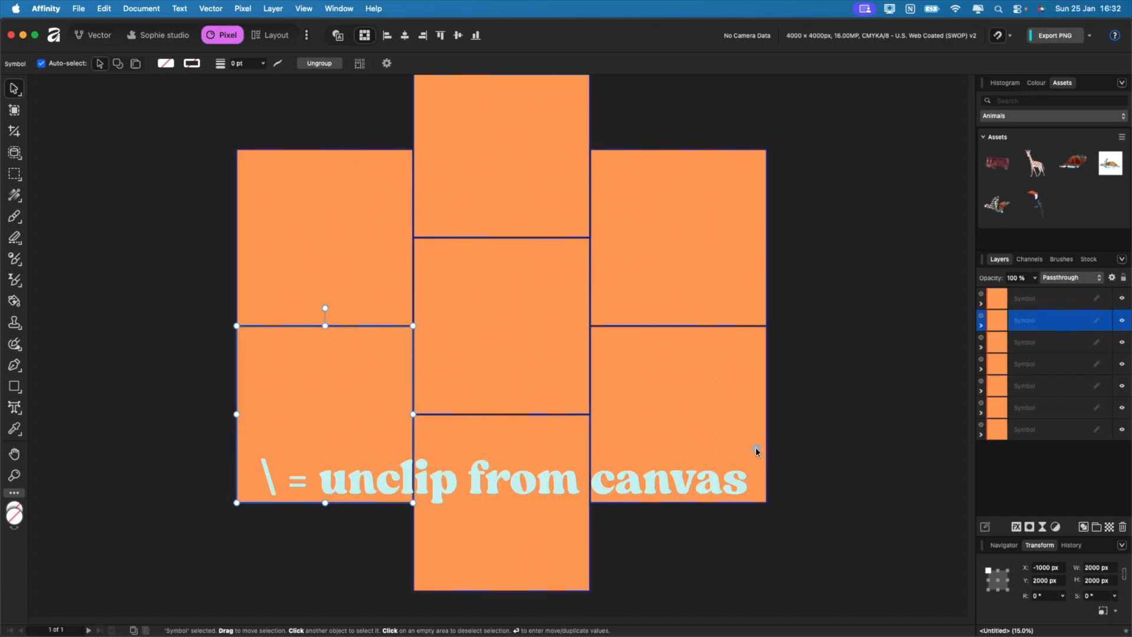
pyautogui.press('super+minus')
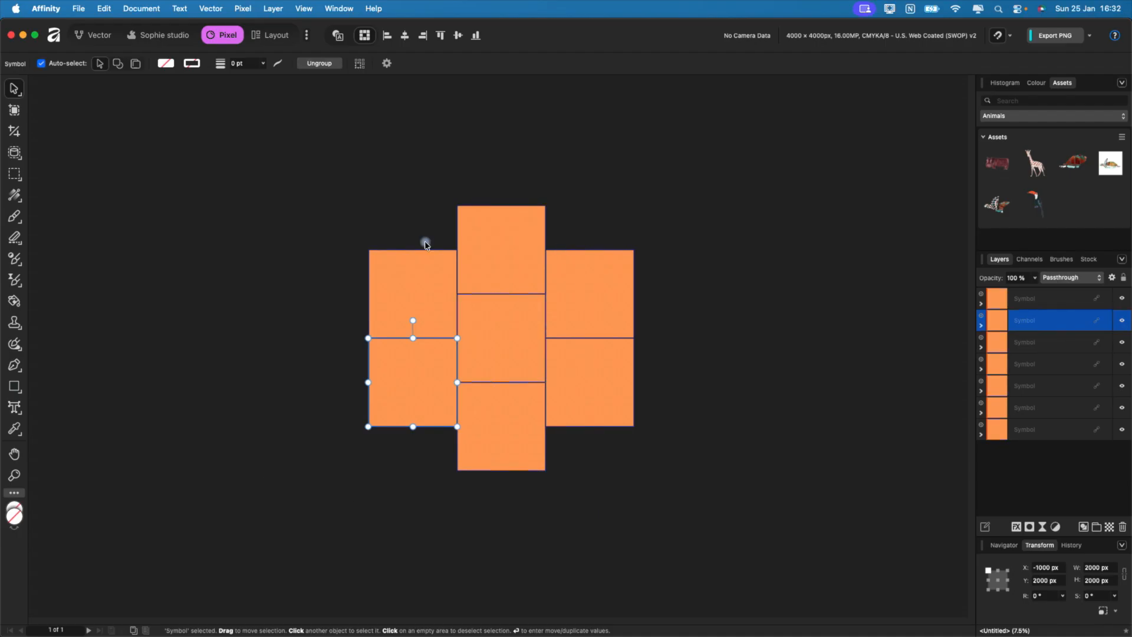
pyautogui.press('\\')
pyautogui.moveTo(425, 374); pyautogui.dragTo(592, 198)
pyautogui.moveTo(592, 197); pyautogui.dragTo(392, 200)
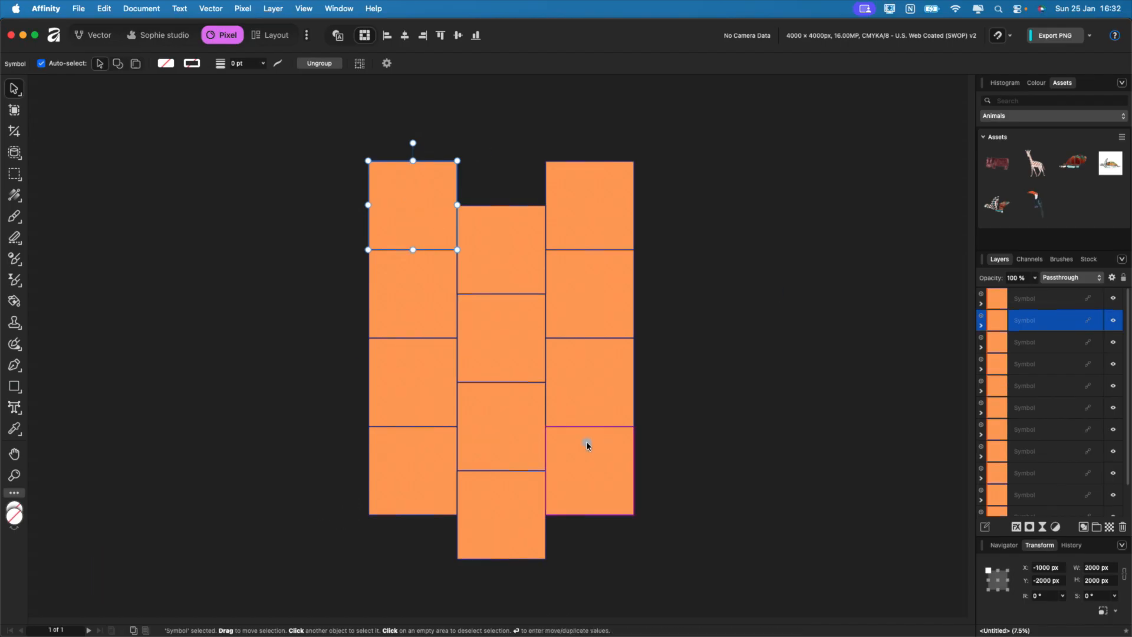
pyautogui.click(708, 501)
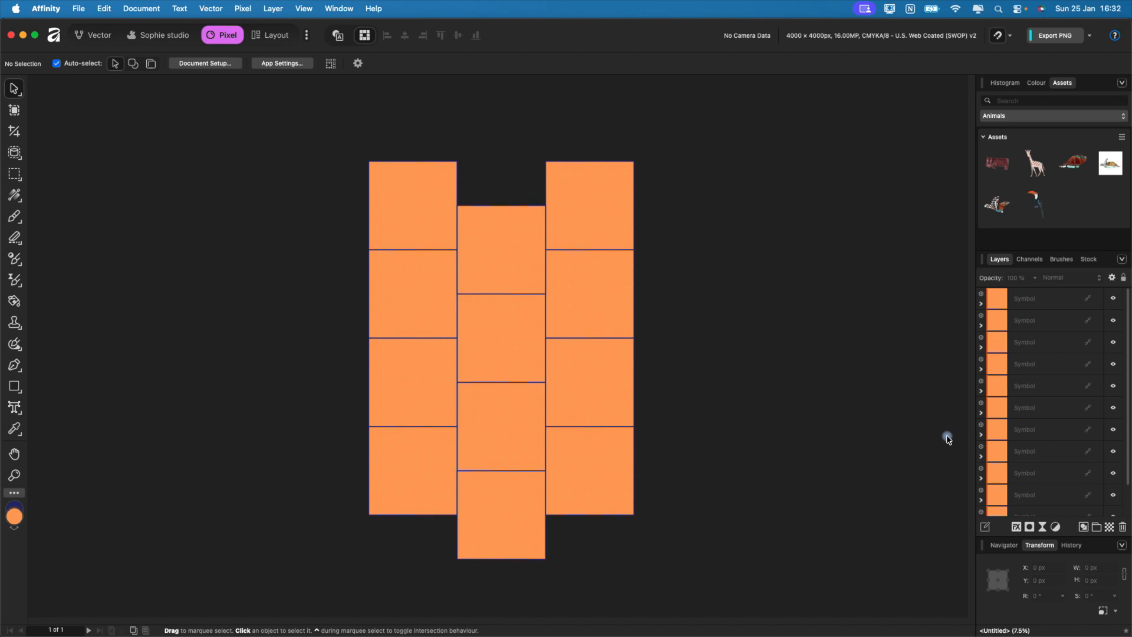
pyautogui.press('\\')
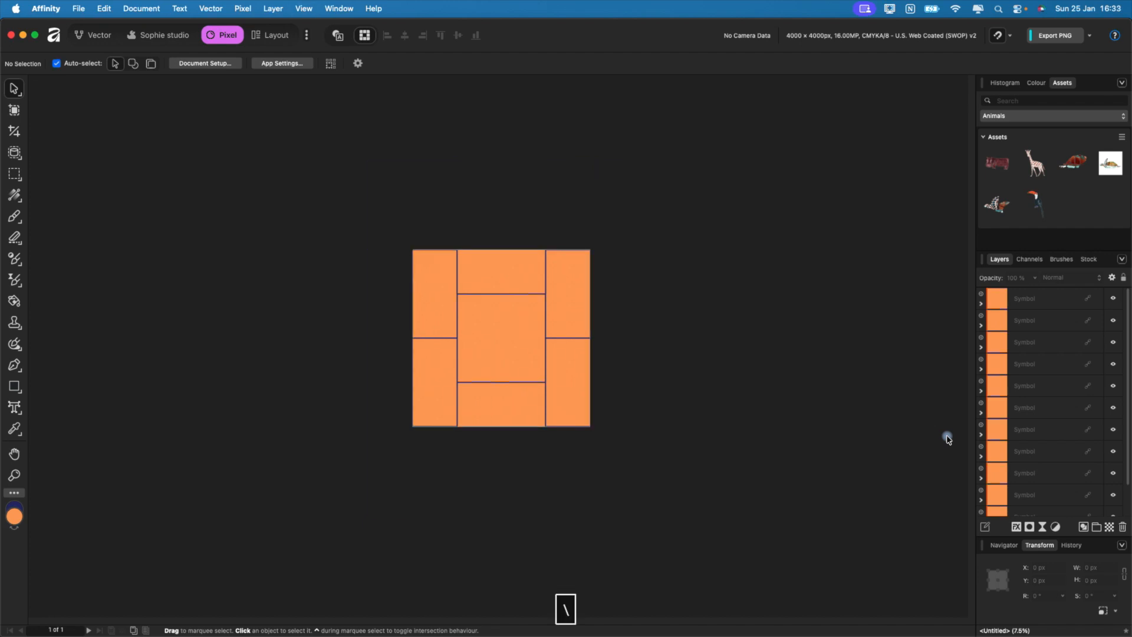
# Step: Remove the fill from the rectangle inside the centred symbol, keeping its dark blue stroke, and deselect it
pyautogui.click(487, 319)
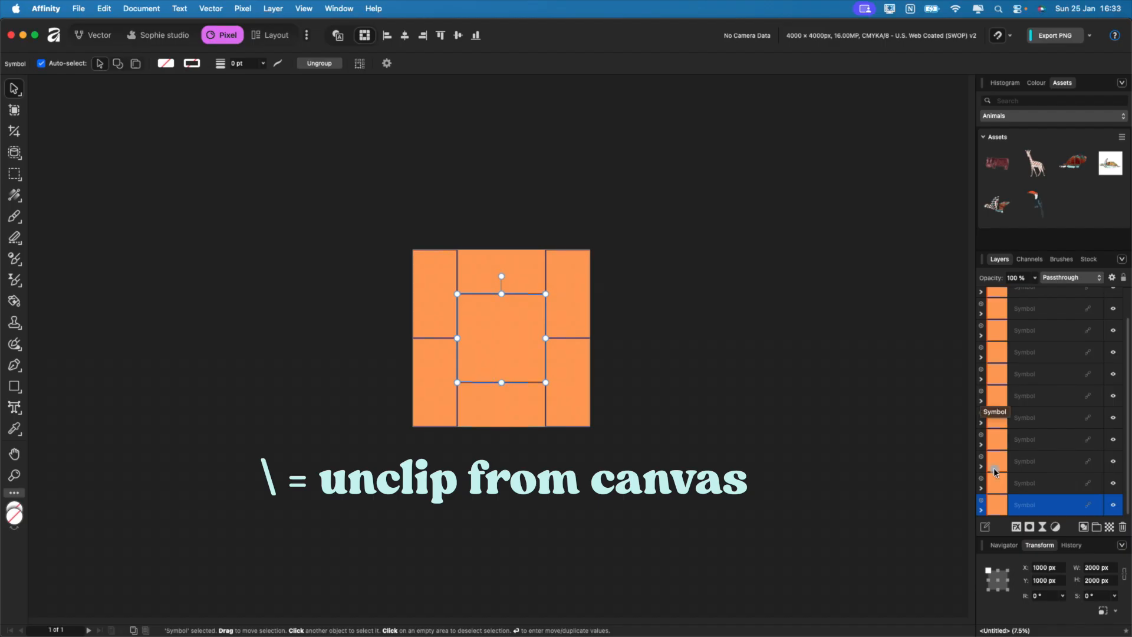
pyautogui.scroll(-1, 1017, 471)
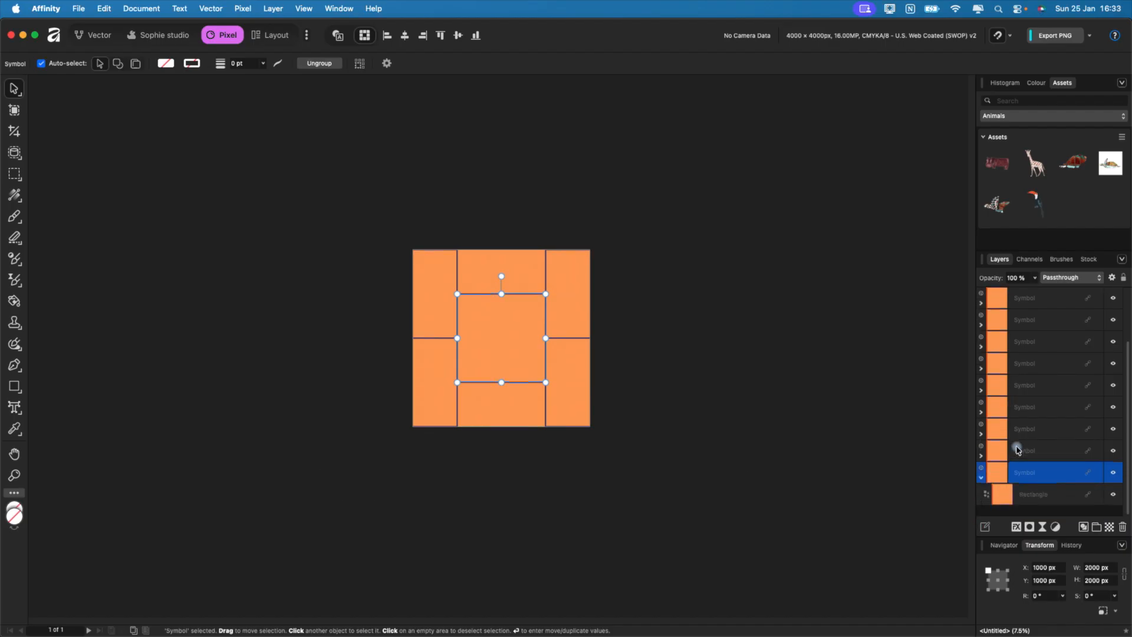
pyautogui.click(1037, 512)
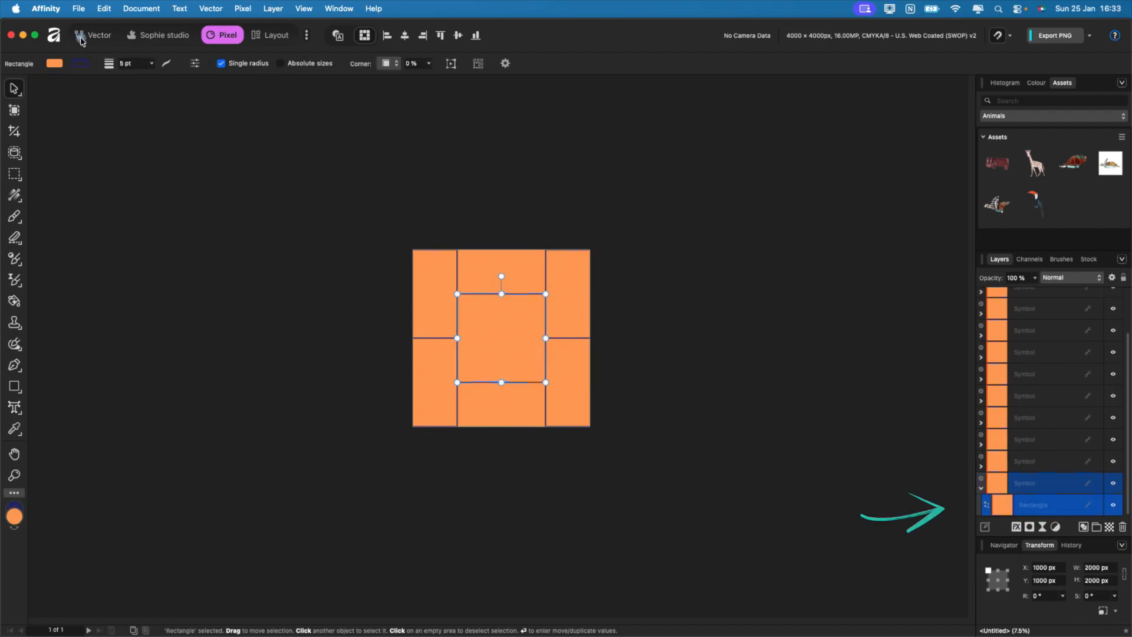
pyautogui.click(54, 64)
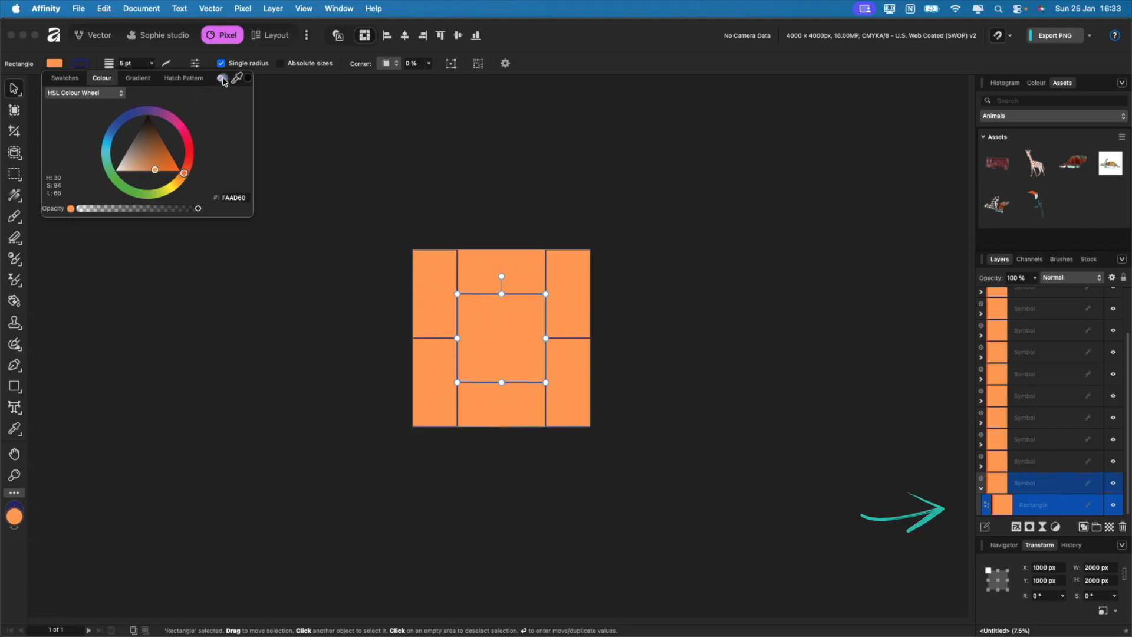
pyautogui.click(220, 78)
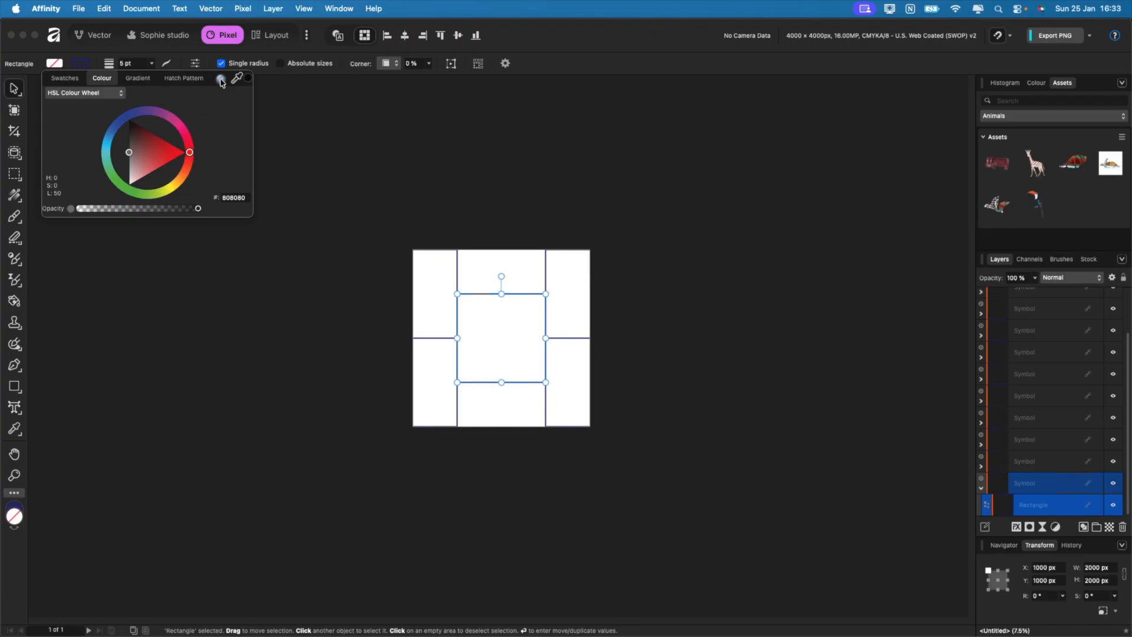
pyautogui.click(265, 160)
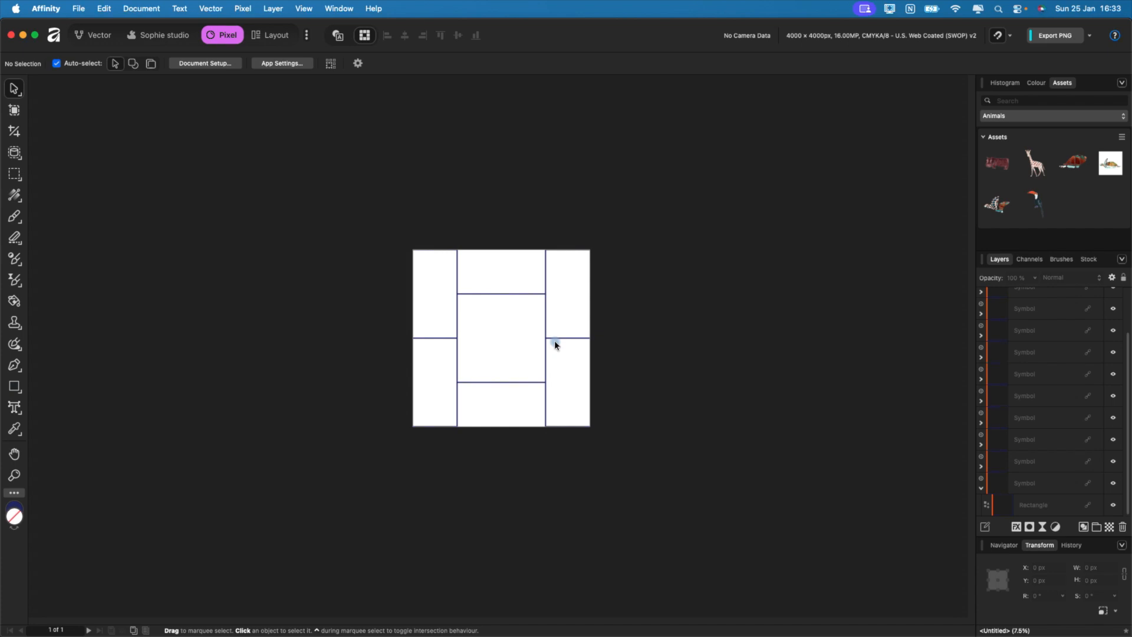
# Step: Group all the symbol copies except the original centred symbol
pyautogui.click(982, 490)
pyautogui.click(480, 348)
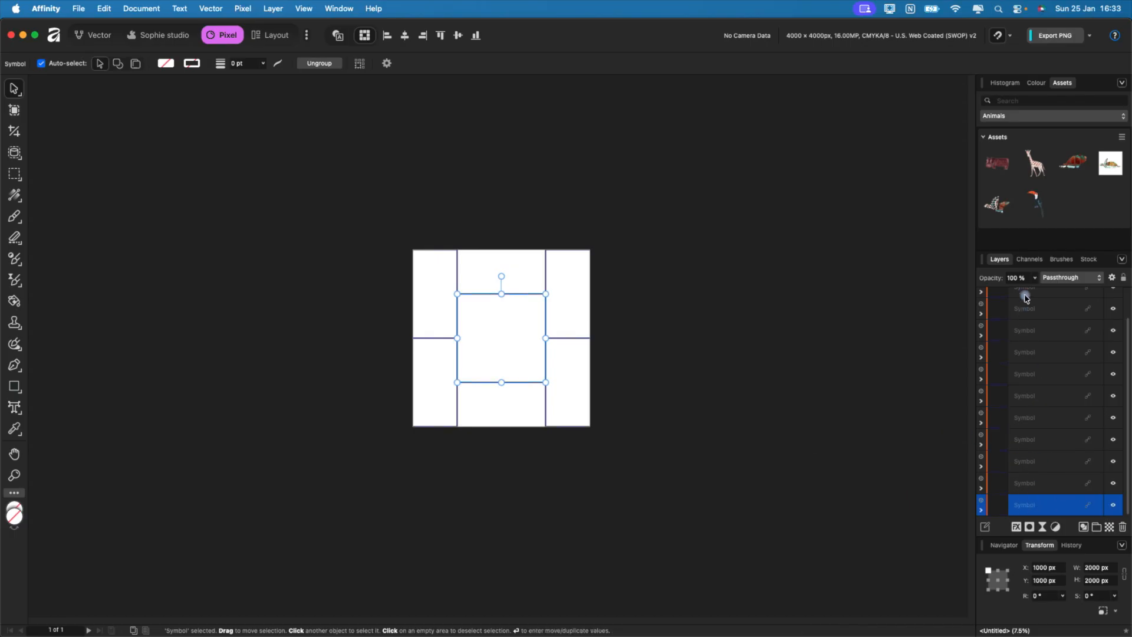
pyautogui.click(1045, 485)
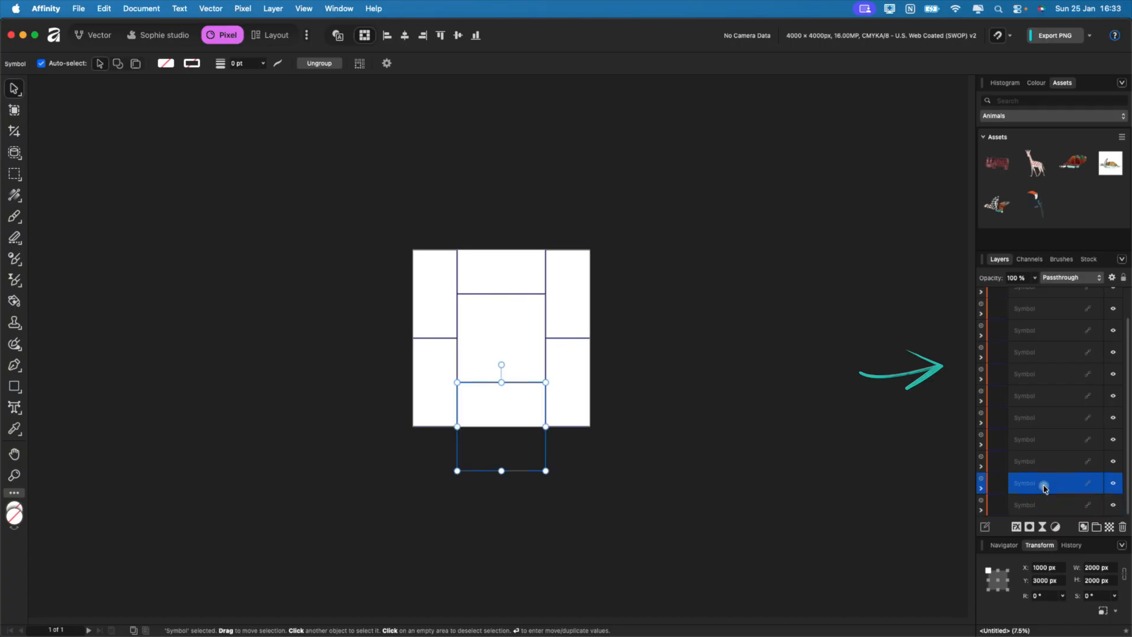
pyautogui.scroll(1, 1045, 457)
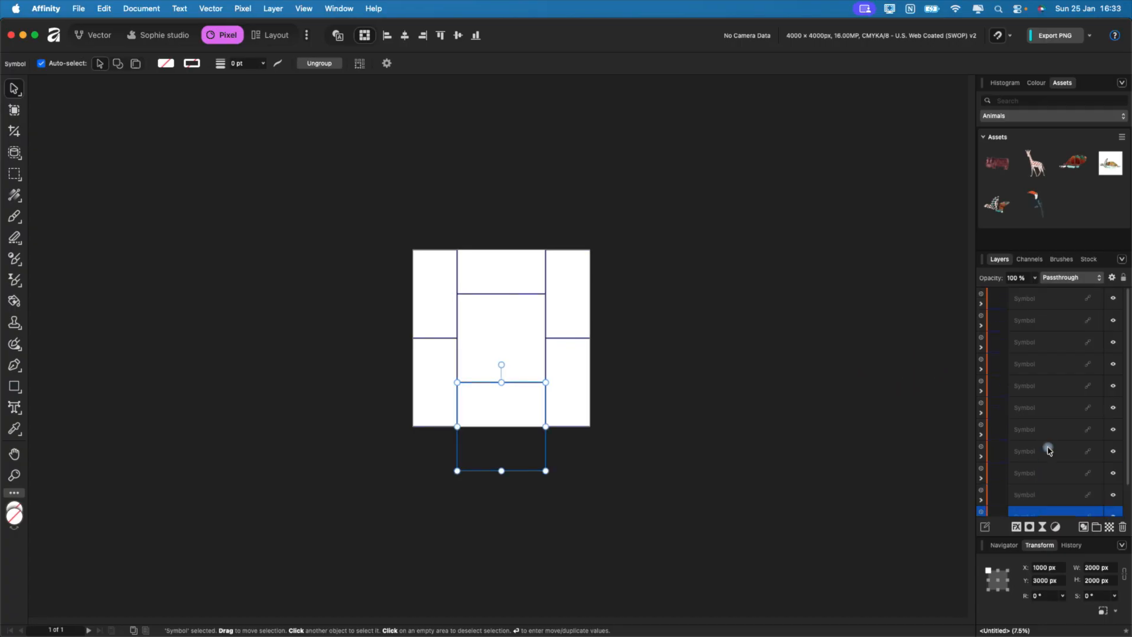
pyautogui.keyDown('shift'); pyautogui.click(1048, 302); pyautogui.keyUp('shift')
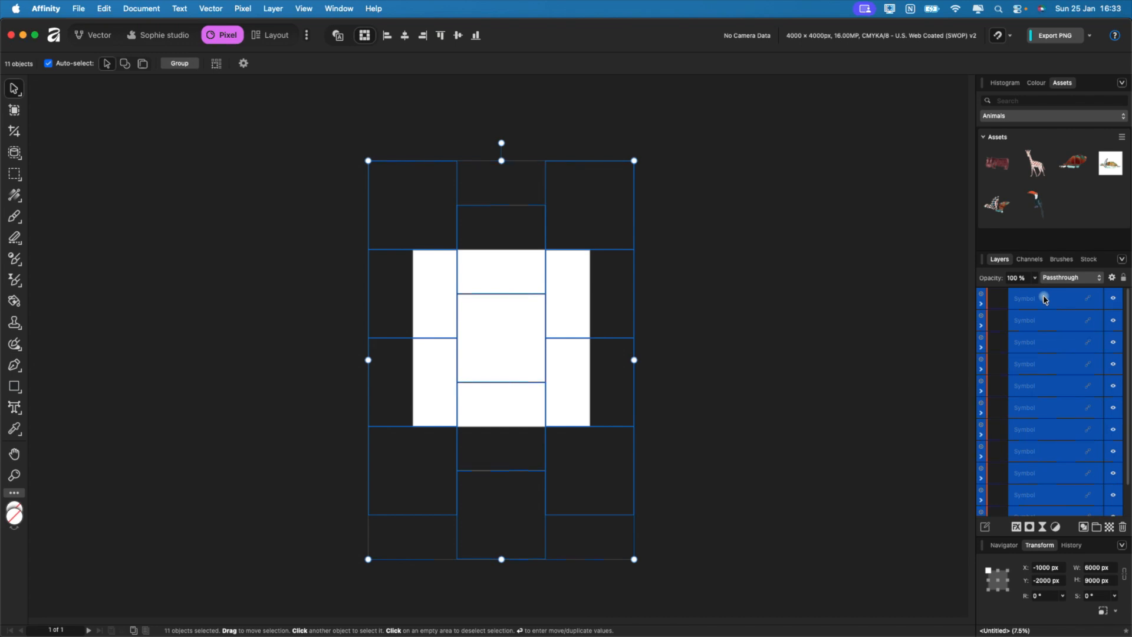
pyautogui.press('super+g')
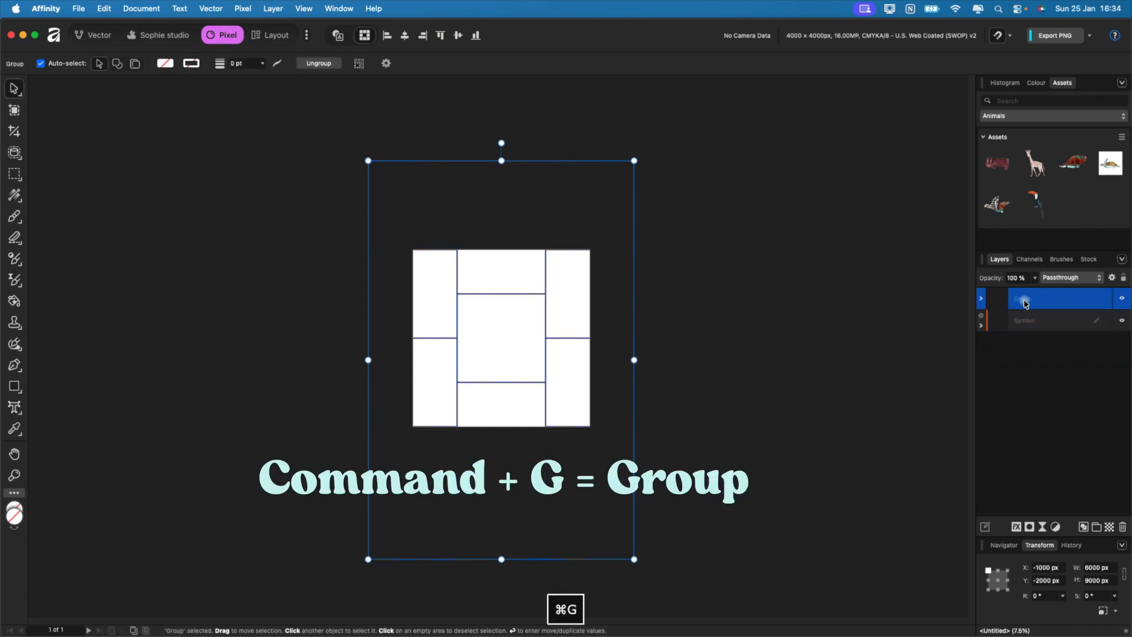
# Step: Rename the group of symbol copies "Pattern Preview" and move it below the original symbol in the layer order
pyautogui.doubleClick(1024, 302)
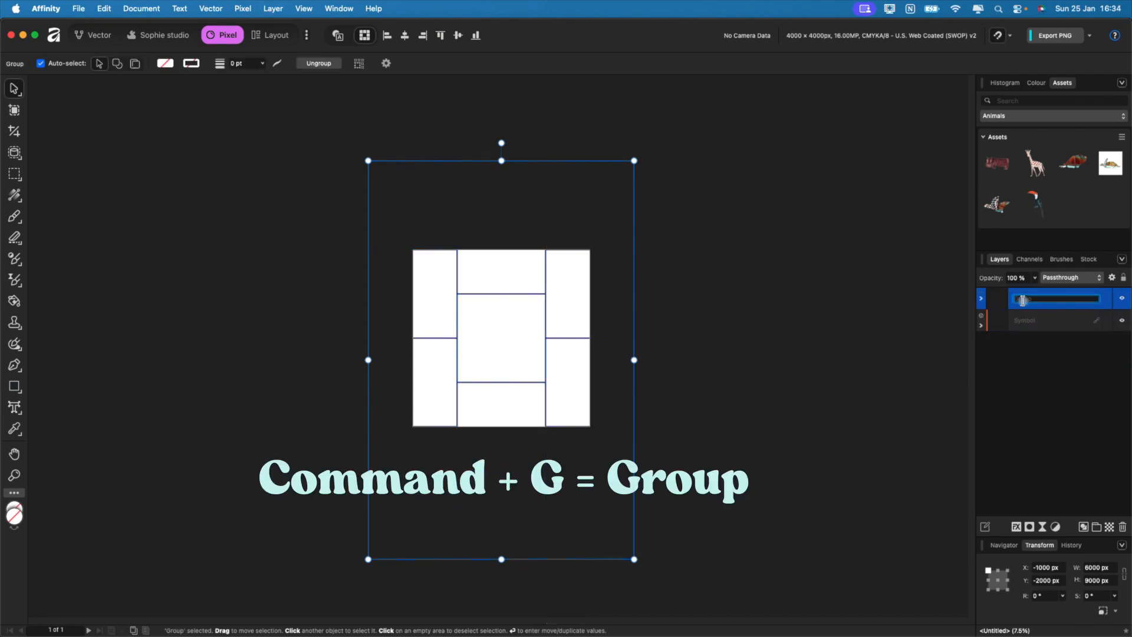
pyautogui.write('Pattern')
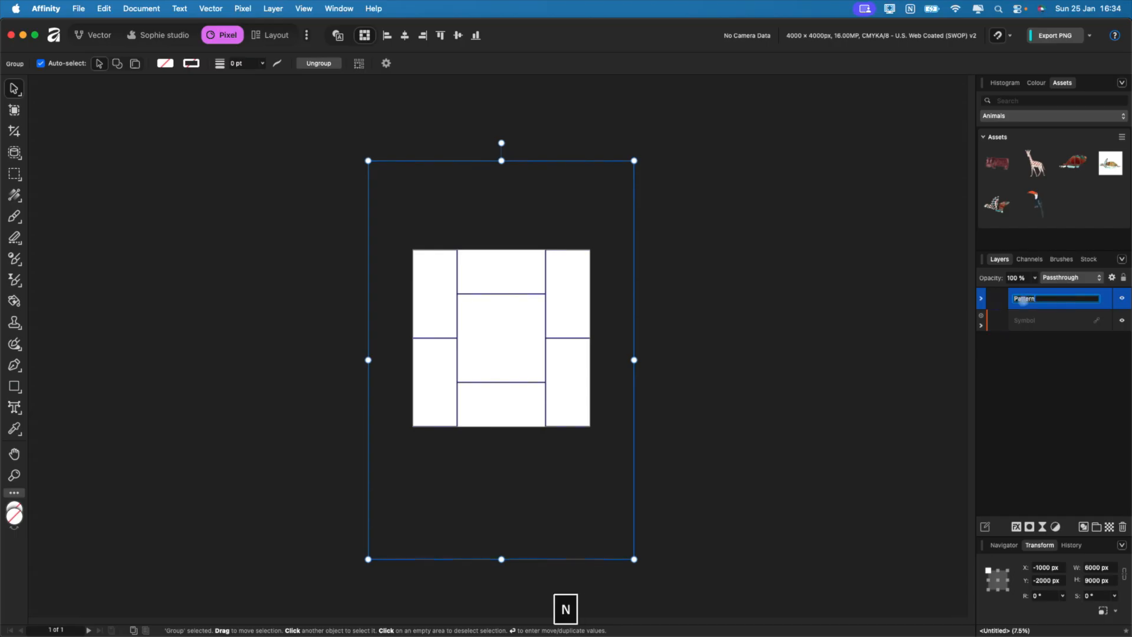
pyautogui.write(' Preview')
pyautogui.click(1043, 355)
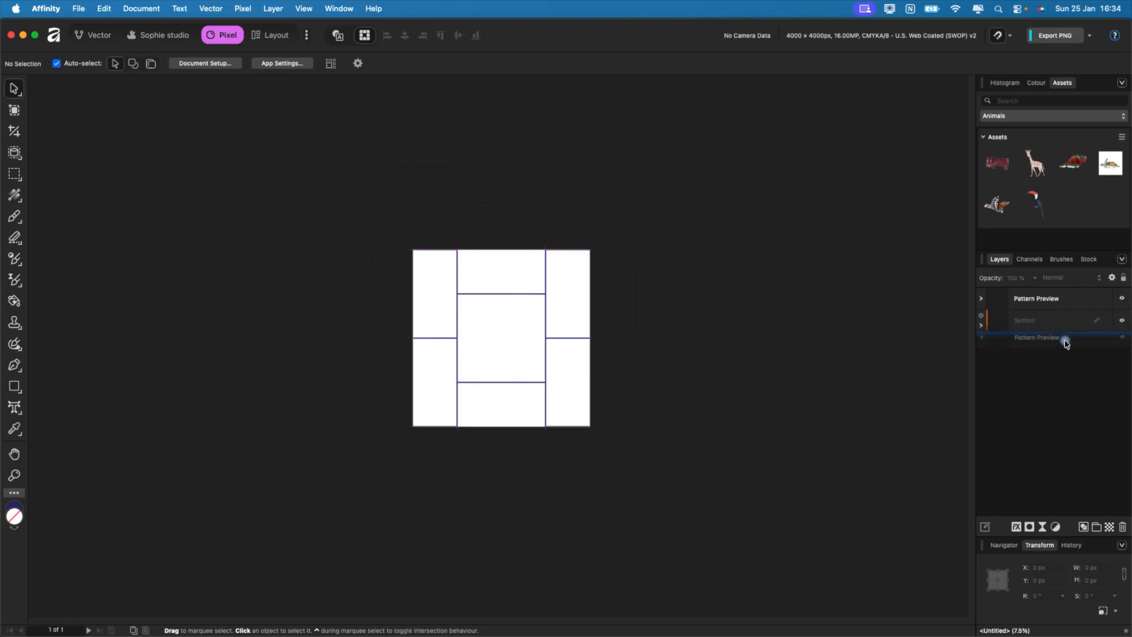
pyautogui.moveTo(1066, 341); pyautogui.dragTo(1066, 343)
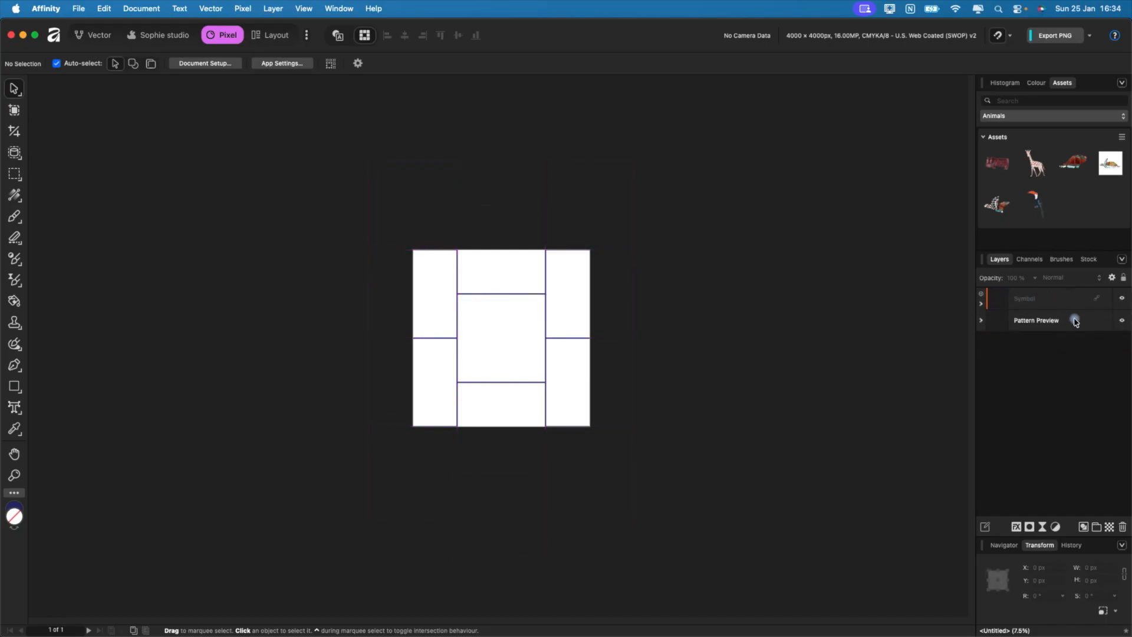
# Step: Rename the rectangle inside the original symbol "Guide" and deselect it
pyautogui.click(1052, 305)
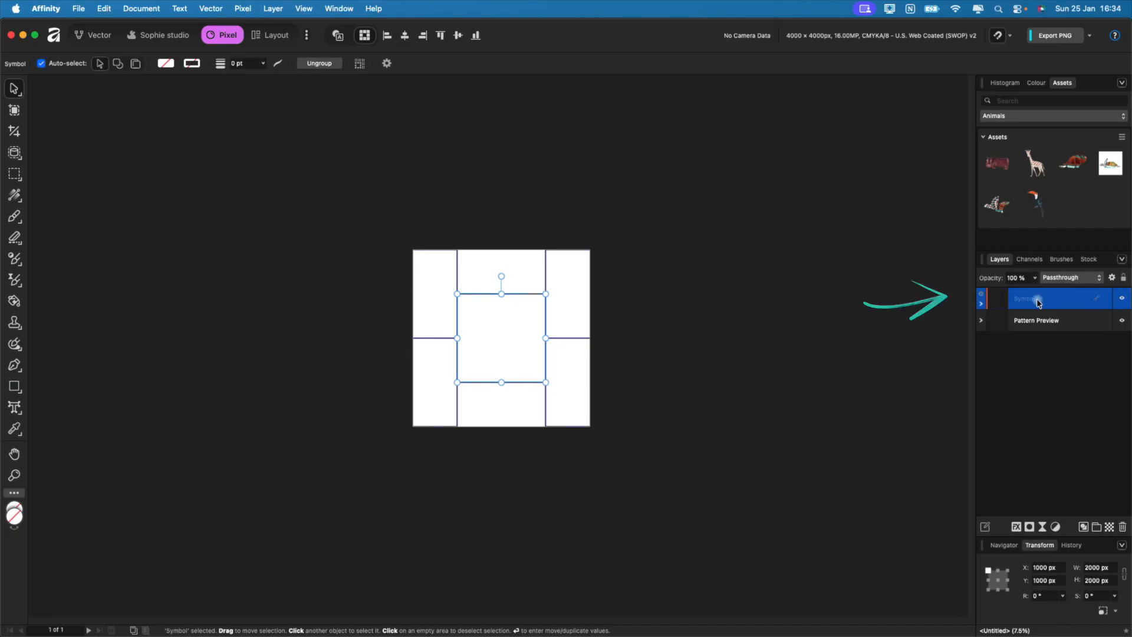
pyautogui.click(982, 304)
pyautogui.doubleClick(1034, 320)
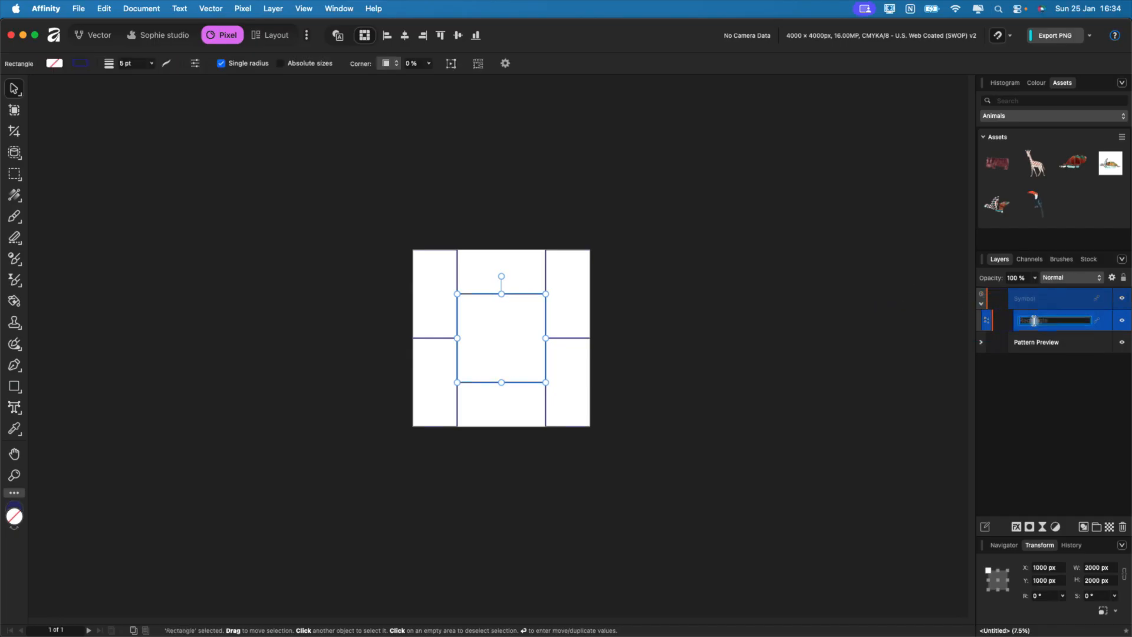
pyautogui.write('Guide')
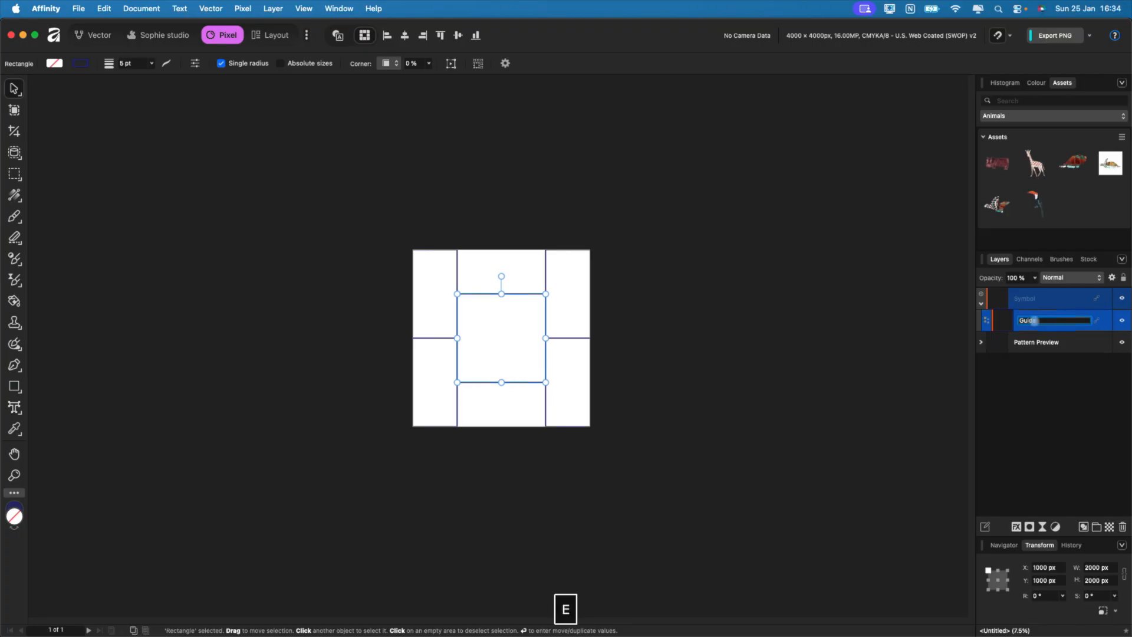
pyautogui.click(1039, 376)
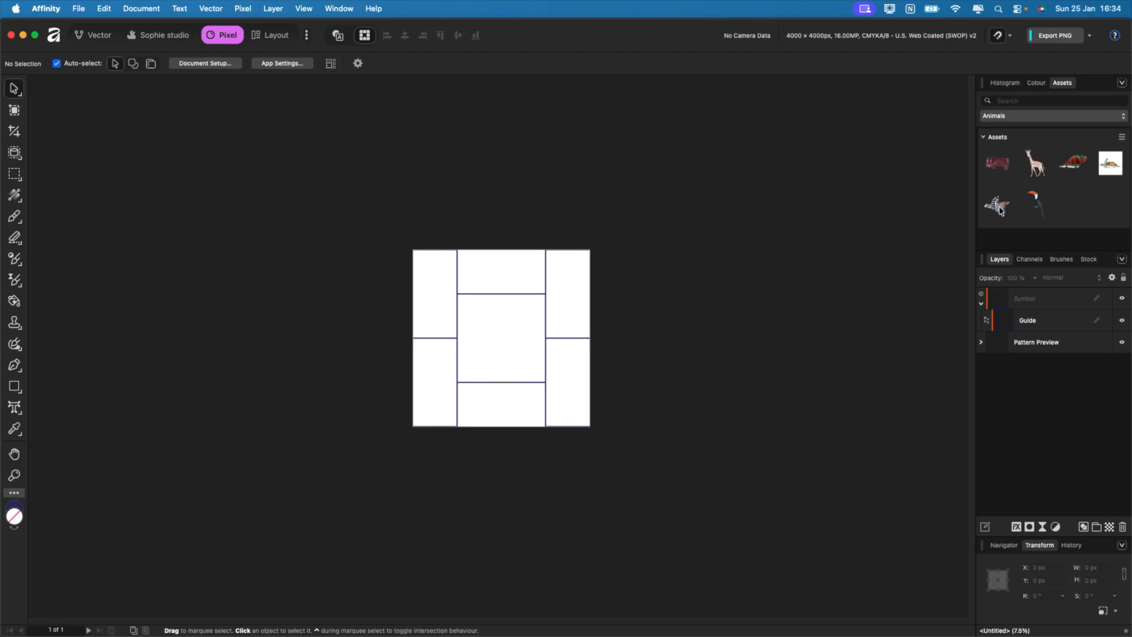
# Step: Place the Turtle Top.png asset from the Animals set in the central square and enlarge it to about 1580 px wide
pyautogui.moveTo(1001, 211); pyautogui.dragTo(498, 332)
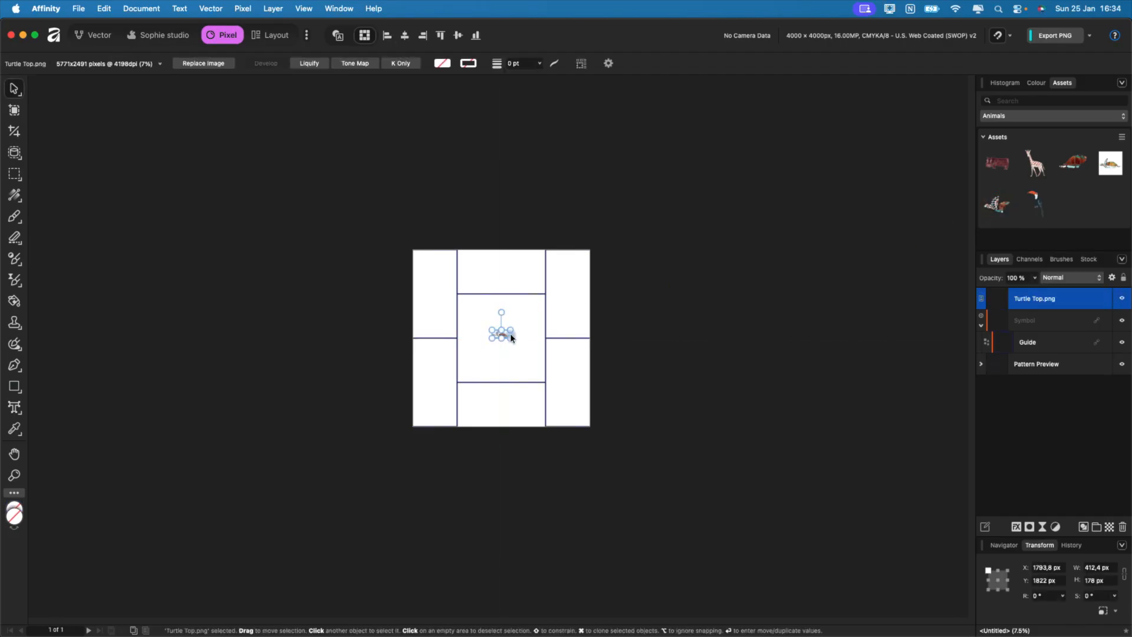
pyautogui.press('super+equal')
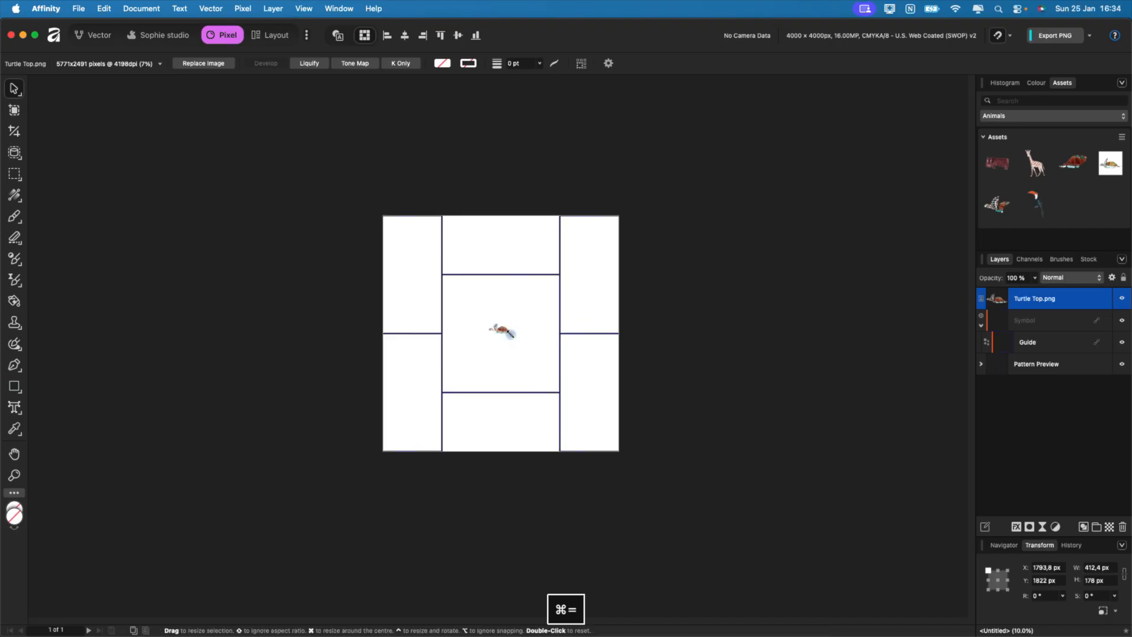
pyautogui.moveTo(476, 319); pyautogui.dragTo(410, 370)
pyautogui.moveTo(427, 345); pyautogui.dragTo(478, 341)
pyautogui.moveTo(424, 293); pyautogui.dragTo(398, 272)
pyautogui.moveTo(456, 323)
pyautogui.mouseDown()
pyautogui.moveTo(487, 324)
pyautogui.moveTo(472, 322)
pyautogui.mouseUp()
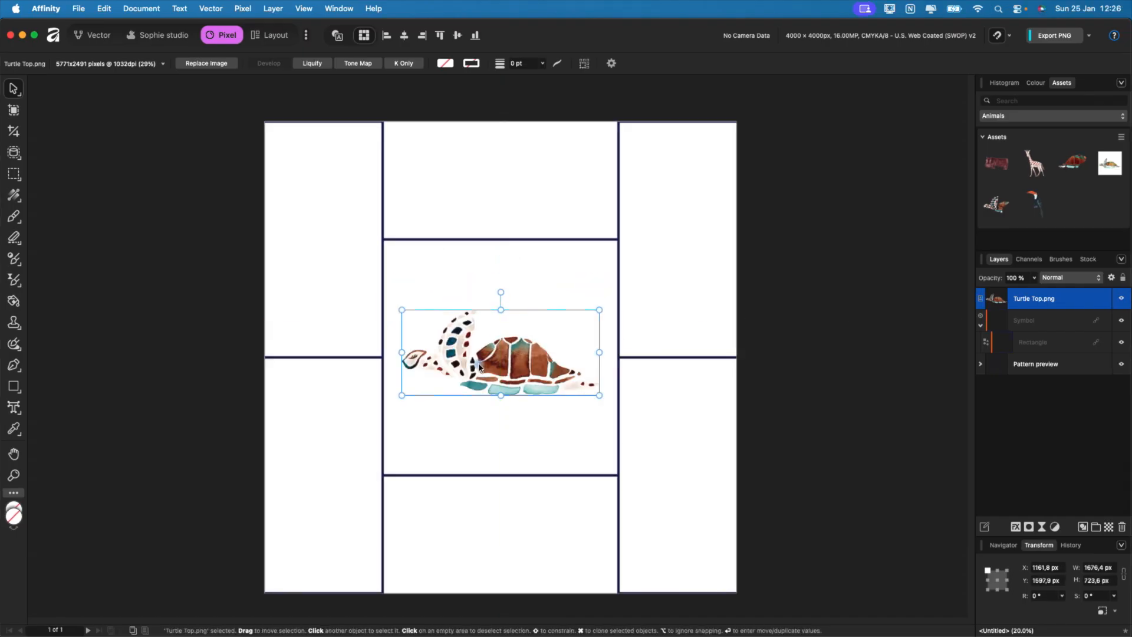
pyautogui.click(78, 9)
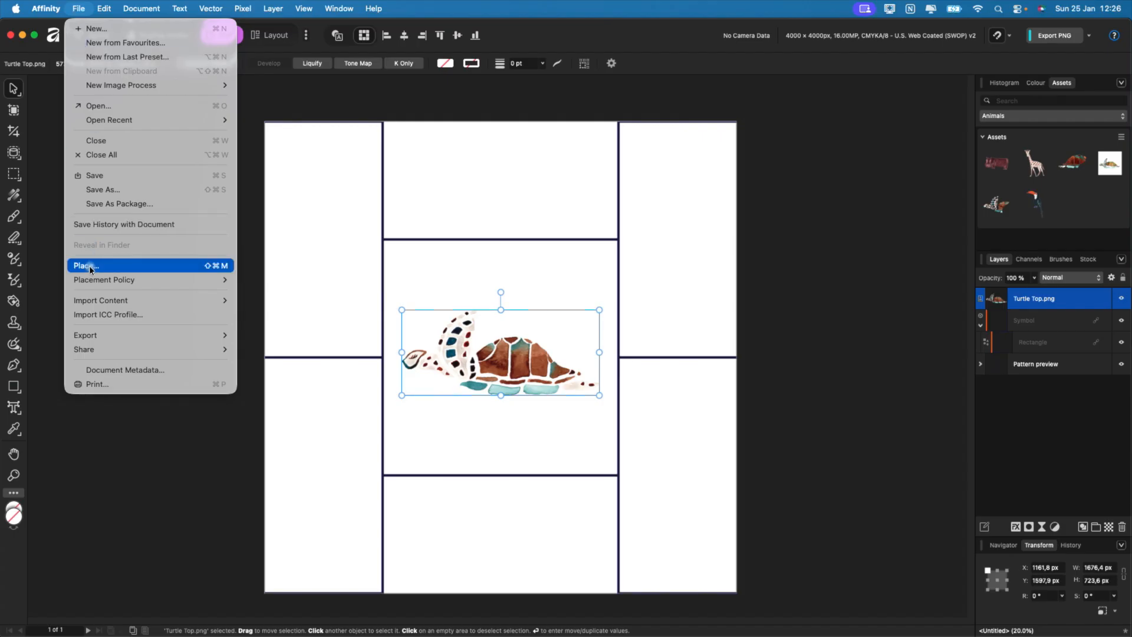
# Step: Move the Turtle Top.png layer inside the original symbol, directly above the Guide layer
pyautogui.click(487, 426)
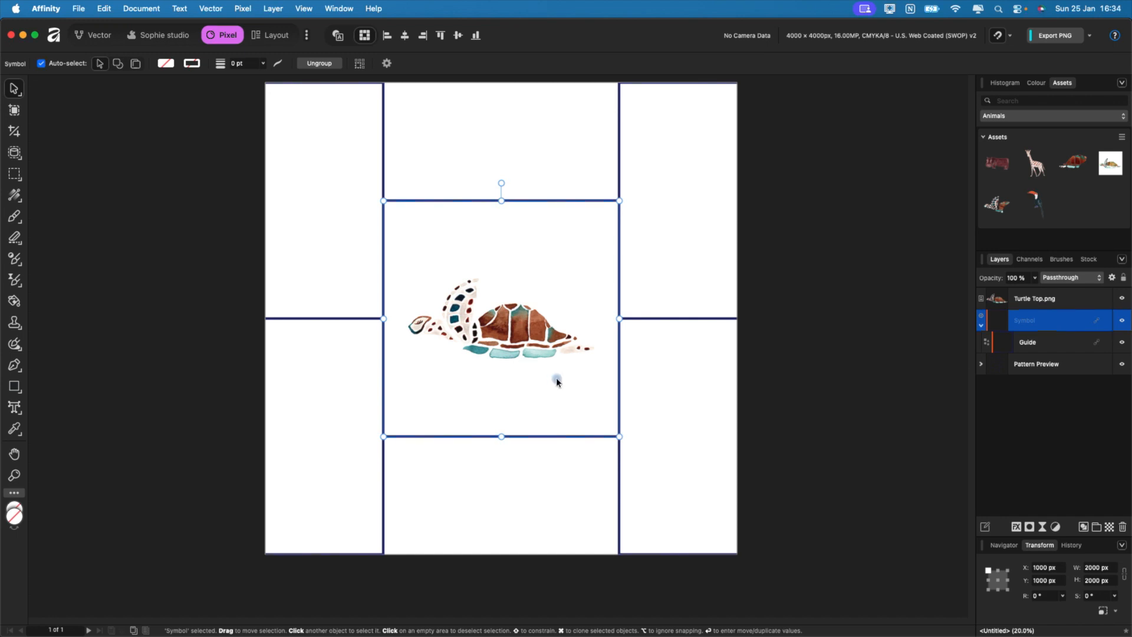
pyautogui.click(1038, 298)
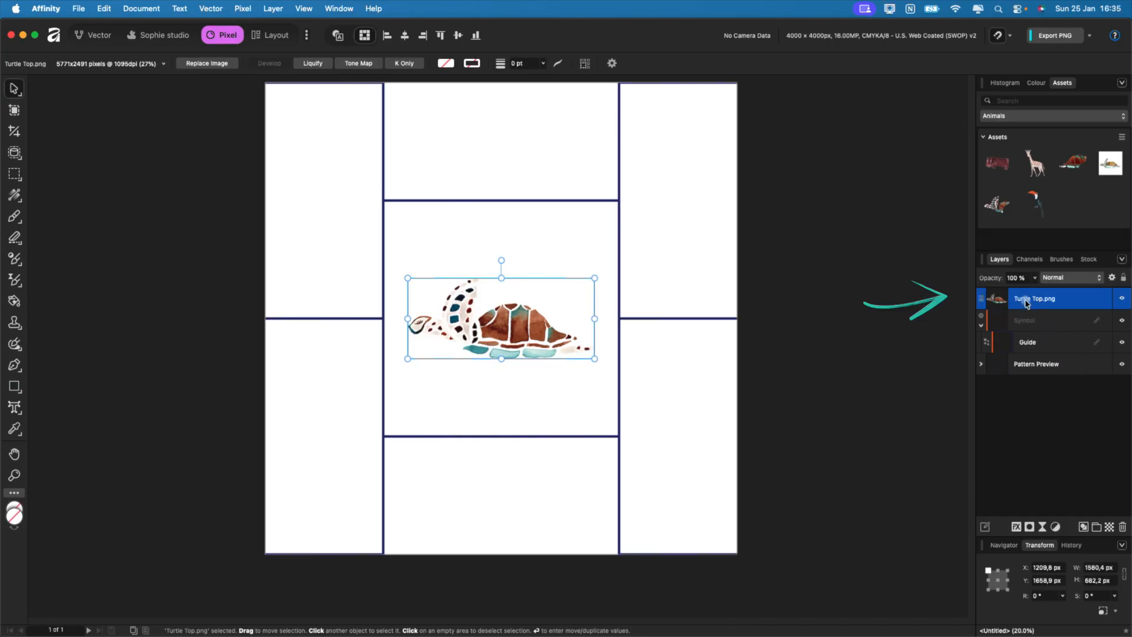
pyautogui.moveTo(1026, 304); pyautogui.dragTo(1026, 335)
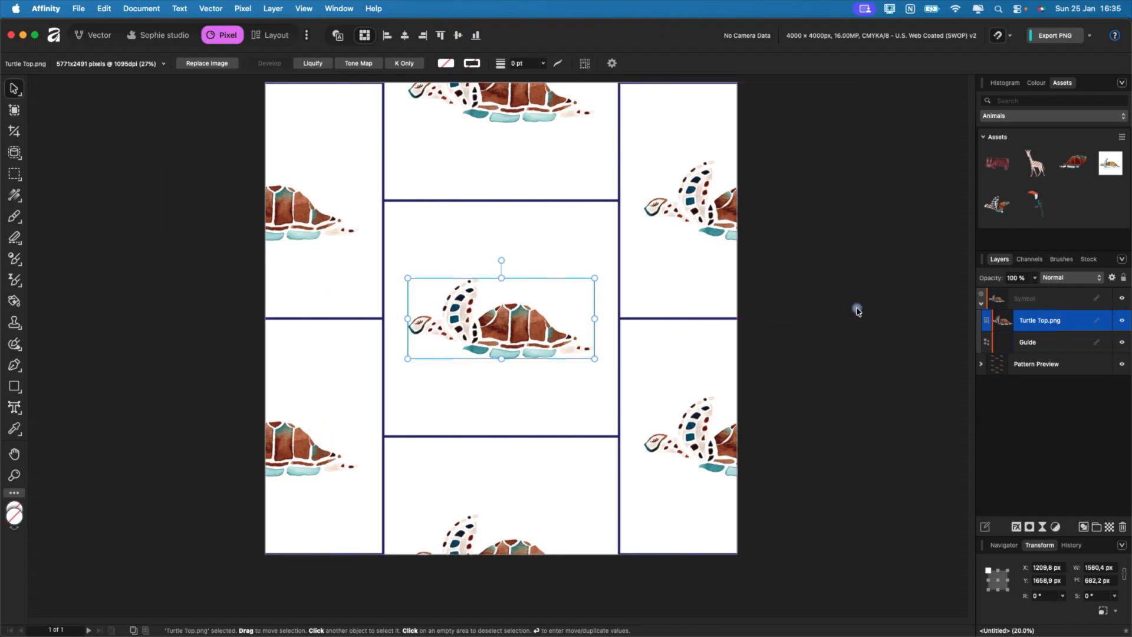
# Step: Show the symbol copies extending beyond the page to inspect the whole repeat layout, then clip the view back to the page
pyautogui.press('\\')
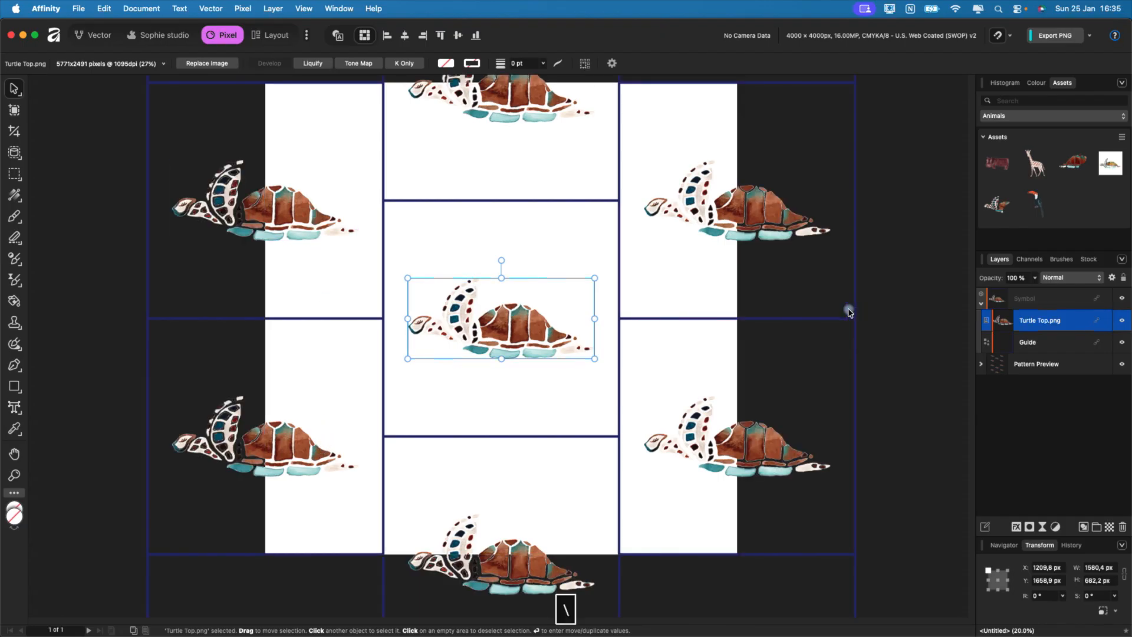
pyautogui.press('super+minus')
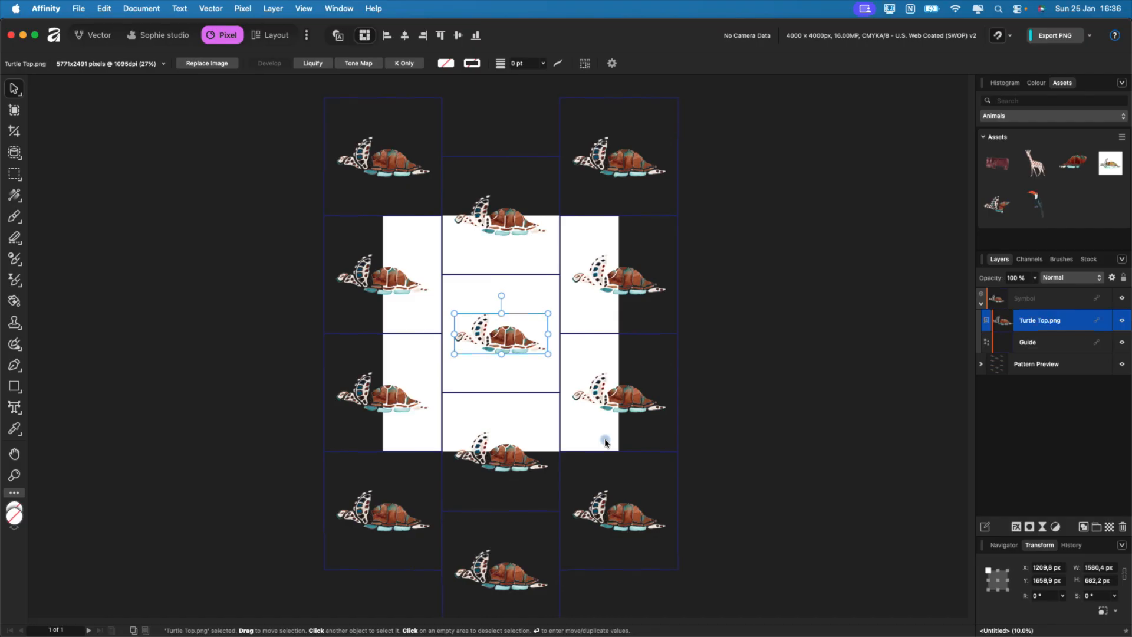
pyautogui.press('\\')
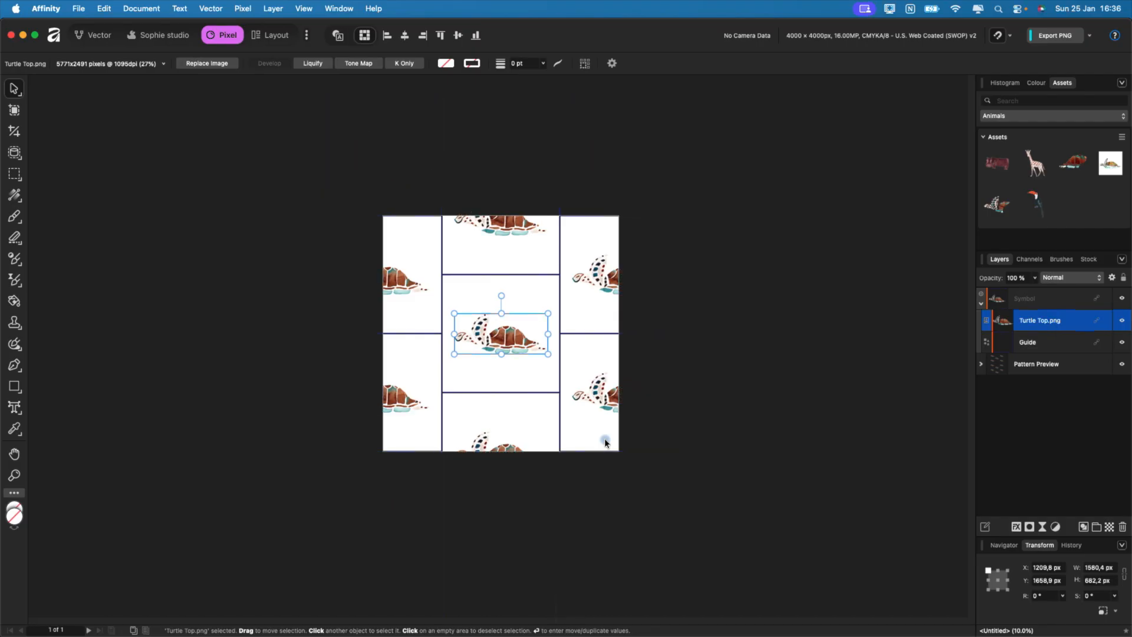
# Step: Hide the Guide layer inside the original symbol so the square outlines are left out of the tile, and deselect everything
pyautogui.click(1028, 348)
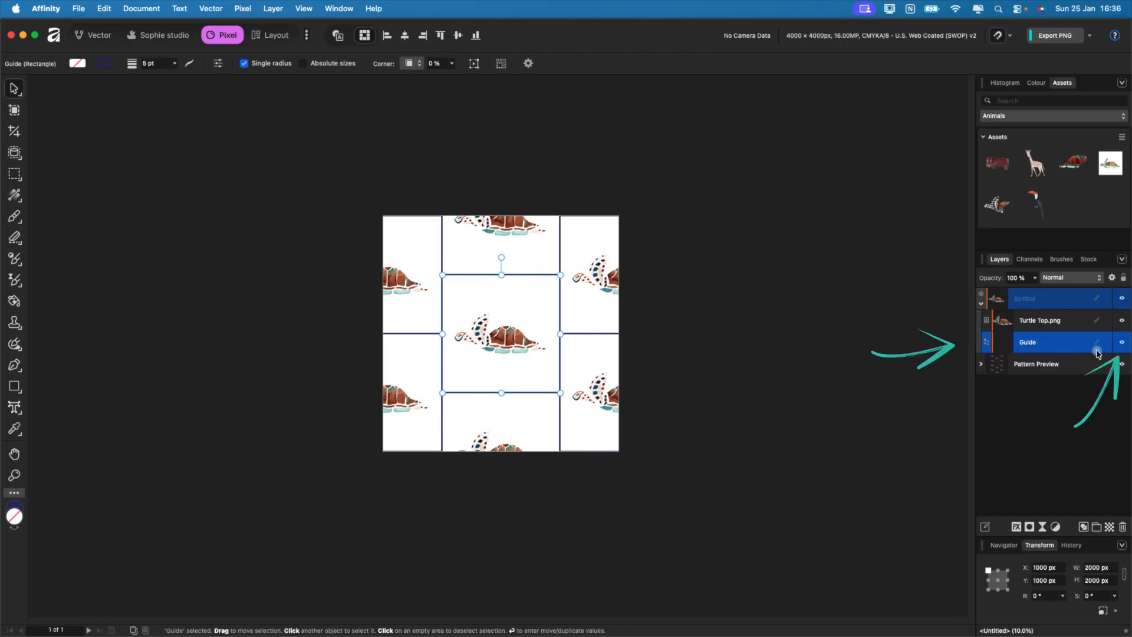
pyautogui.click(1123, 345)
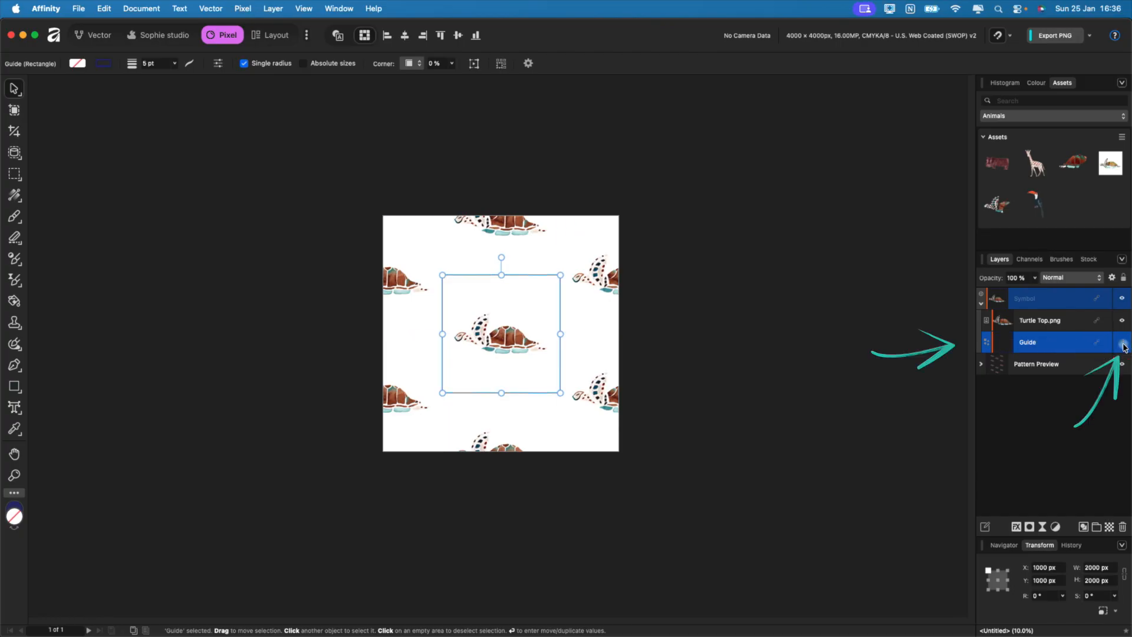
pyautogui.click(826, 374)
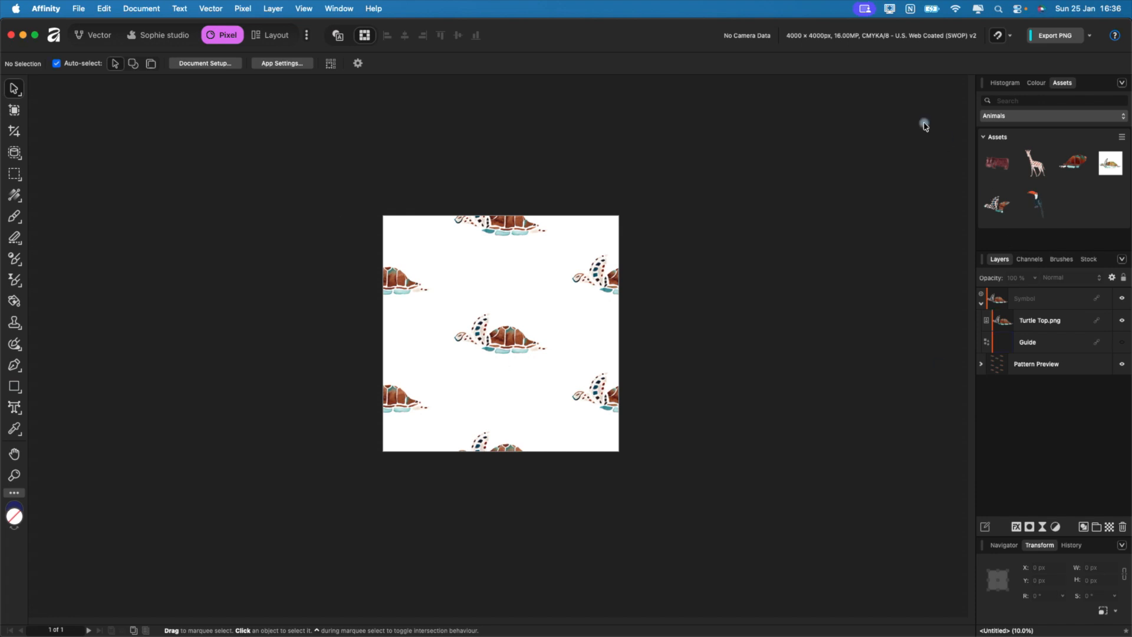
# Step: Export the whole document as a best-quality JPEG at 4000 × 4000 px and 1x scale
pyautogui.click(1092, 36)
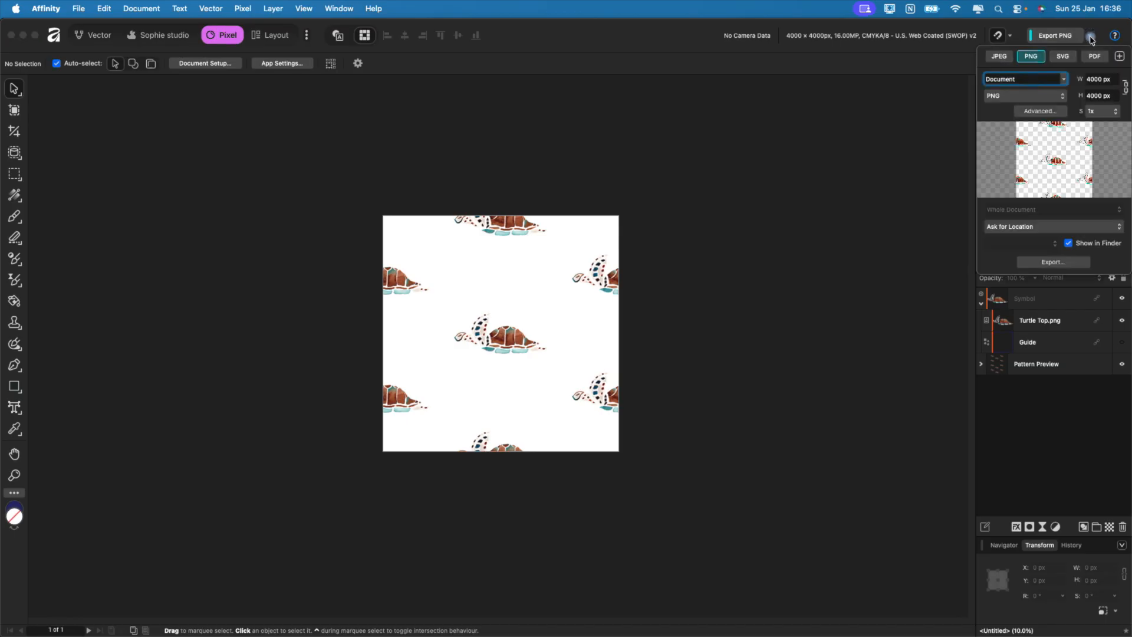
pyautogui.click(1001, 57)
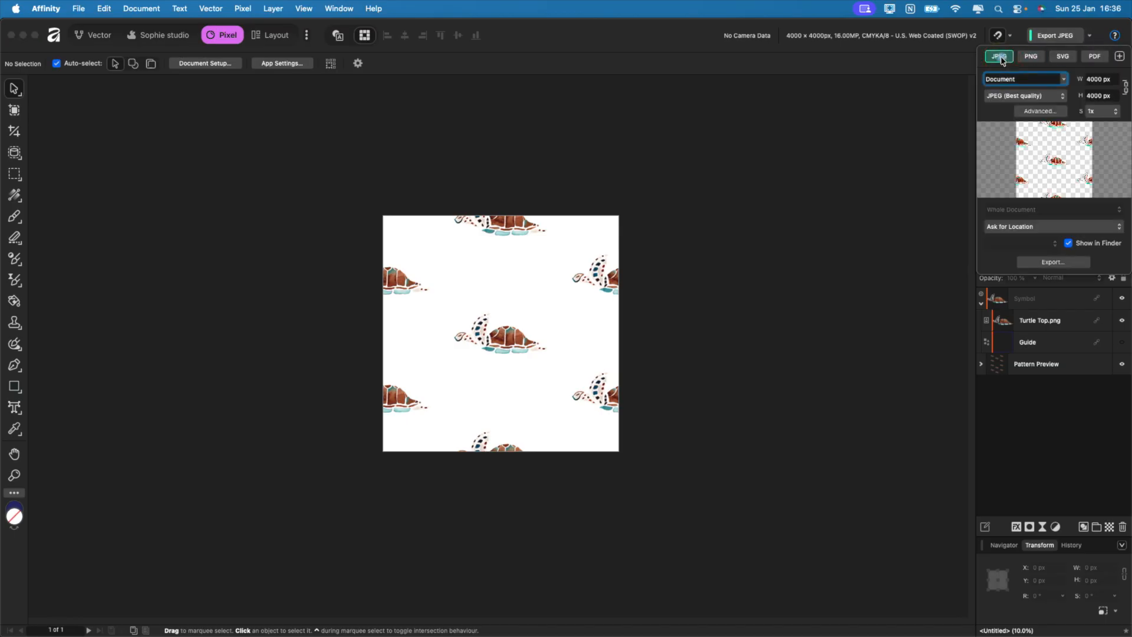
pyautogui.click(1065, 268)
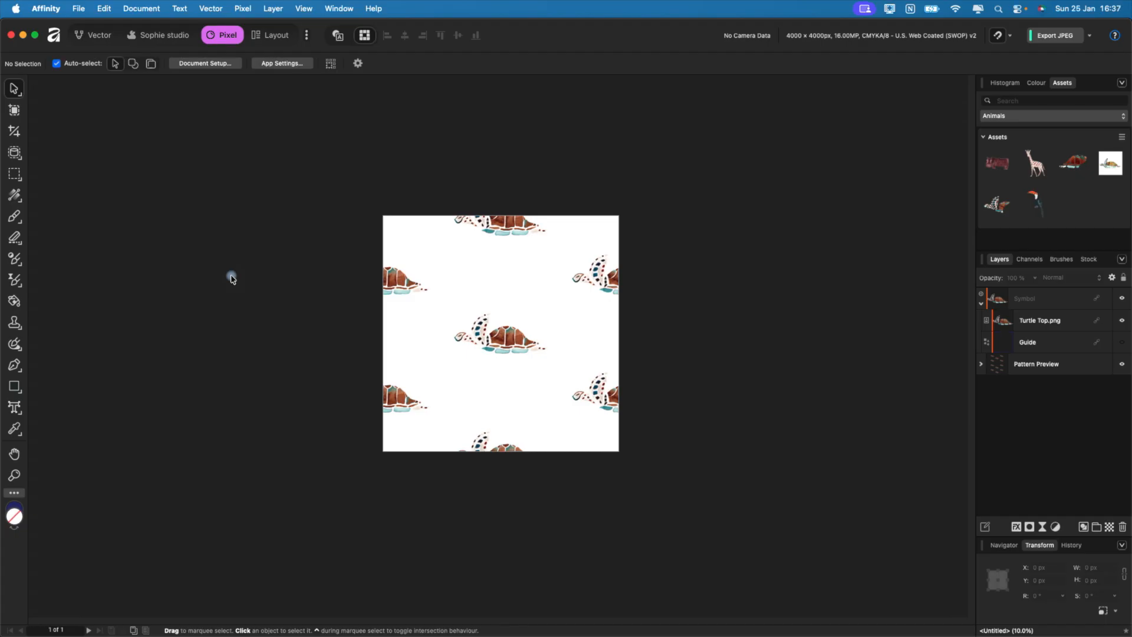
# Step: Create a 12000 × 12000 px, 300 DPI, CMYK/8 document from the Pattern File preset without a transparent background, and switch to the Sophie studio
pyautogui.click(79, 10)
pyautogui.click(94, 28)
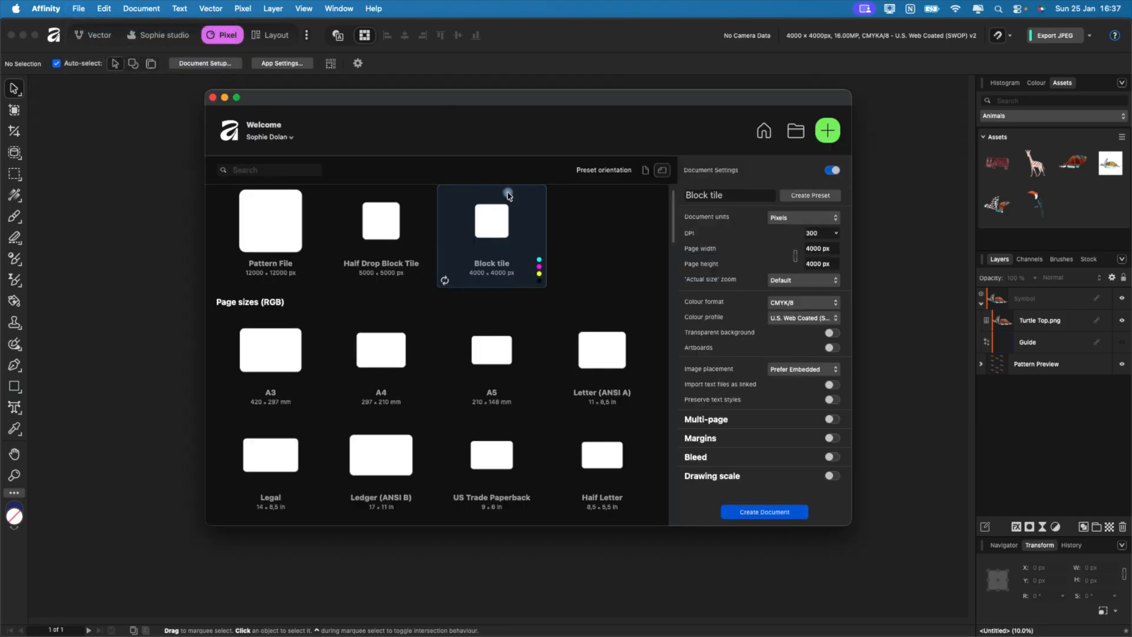
pyautogui.click(255, 240)
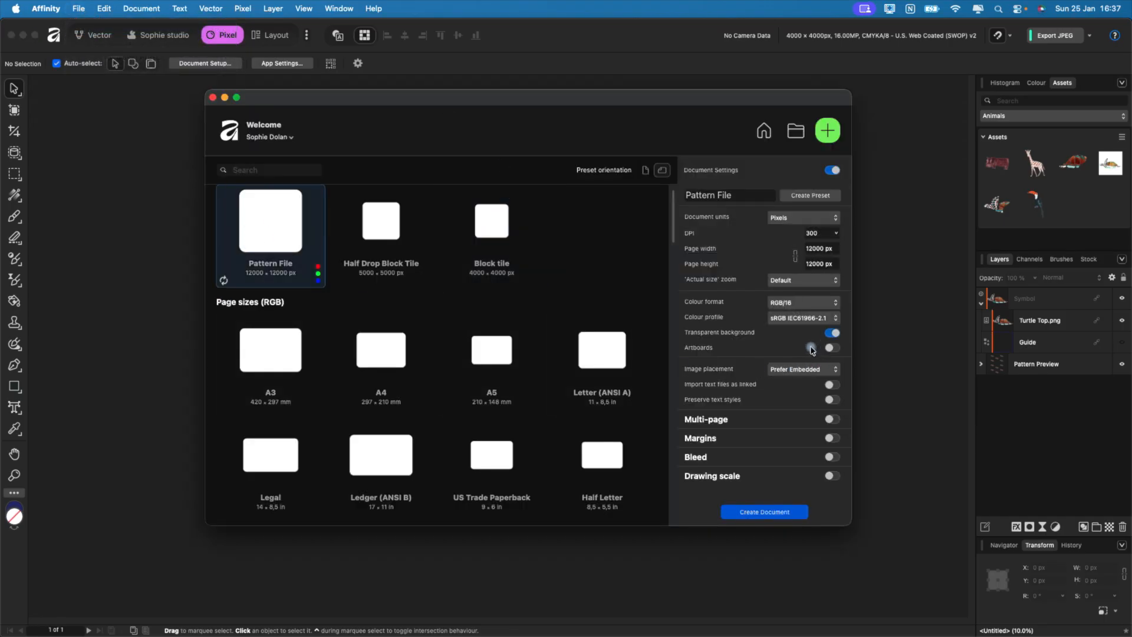
pyautogui.click(785, 303)
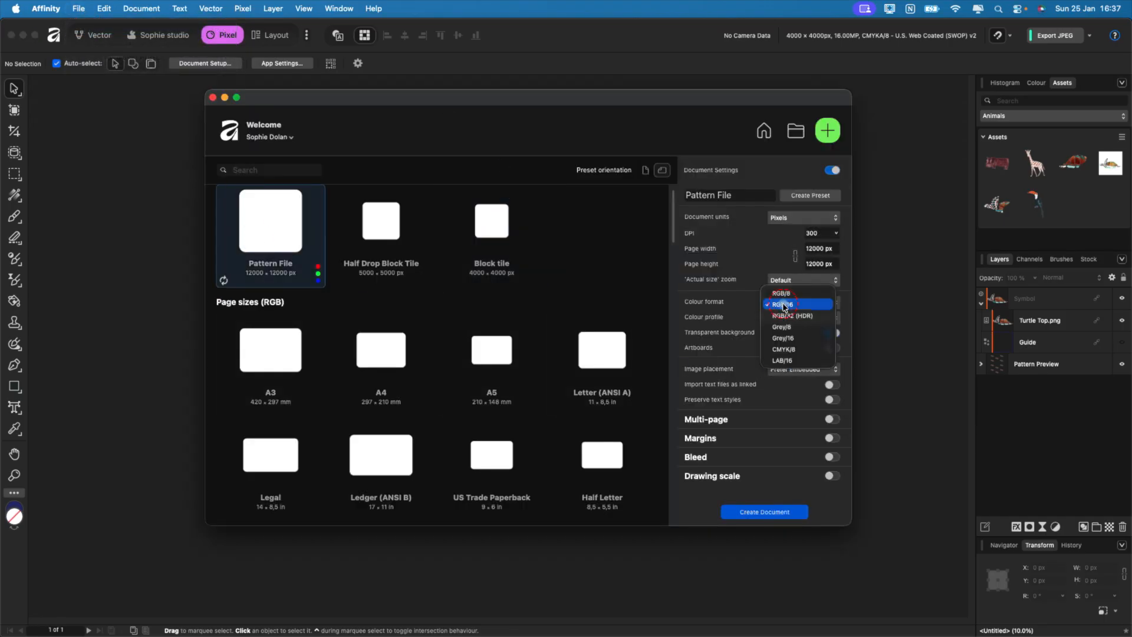
pyautogui.click(803, 353)
pyautogui.click(812, 249)
pyautogui.click(816, 264)
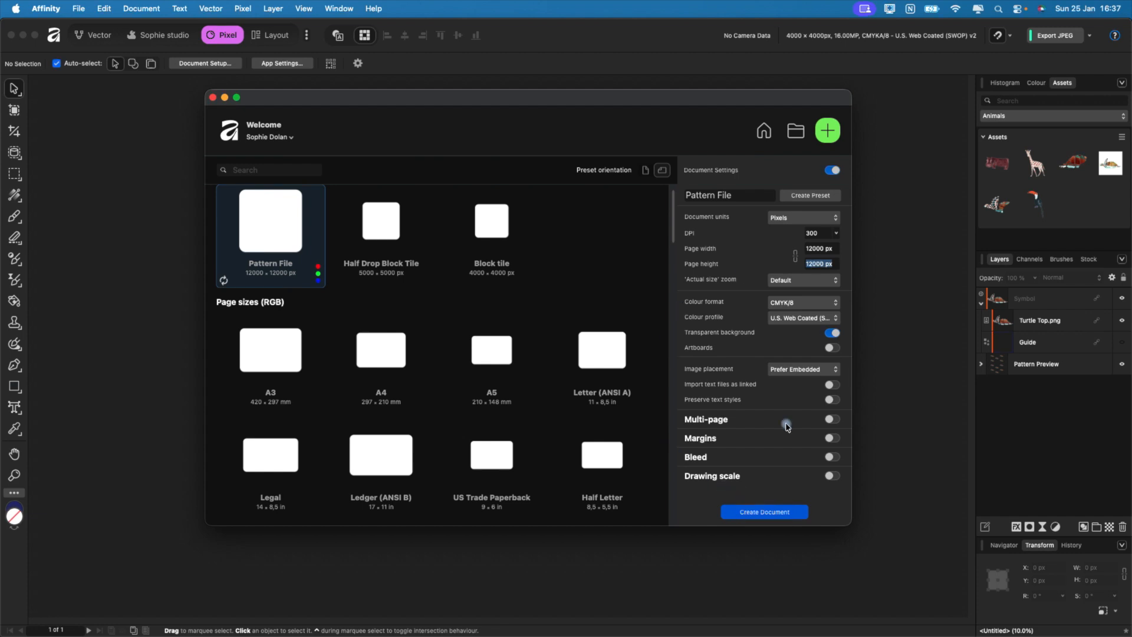
pyautogui.click(833, 333)
pyautogui.click(761, 516)
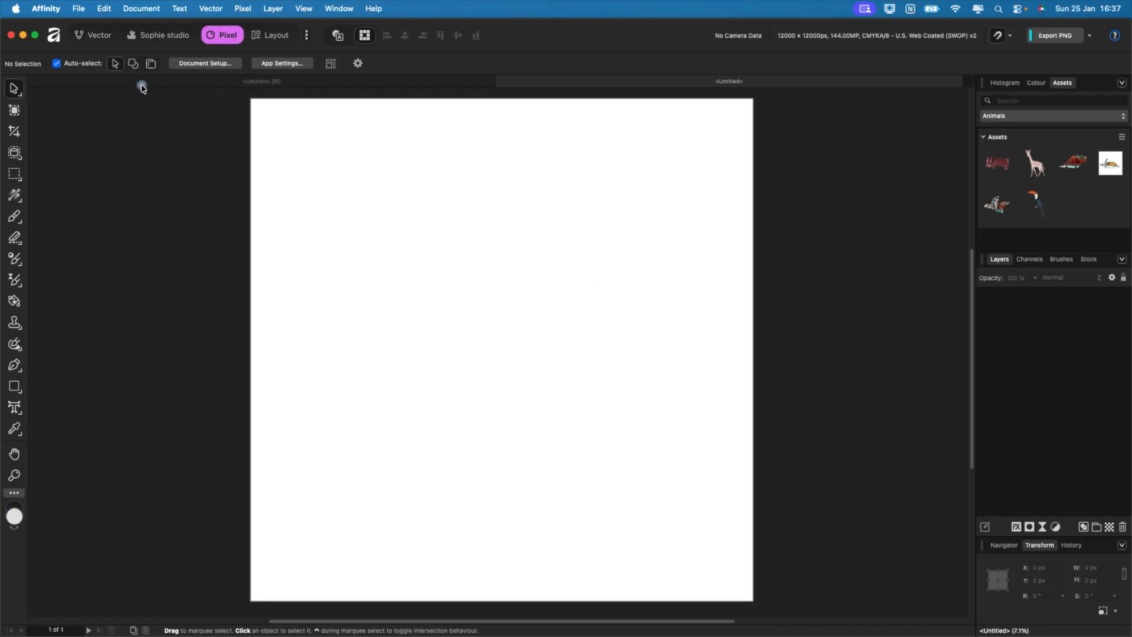
pyautogui.click(156, 37)
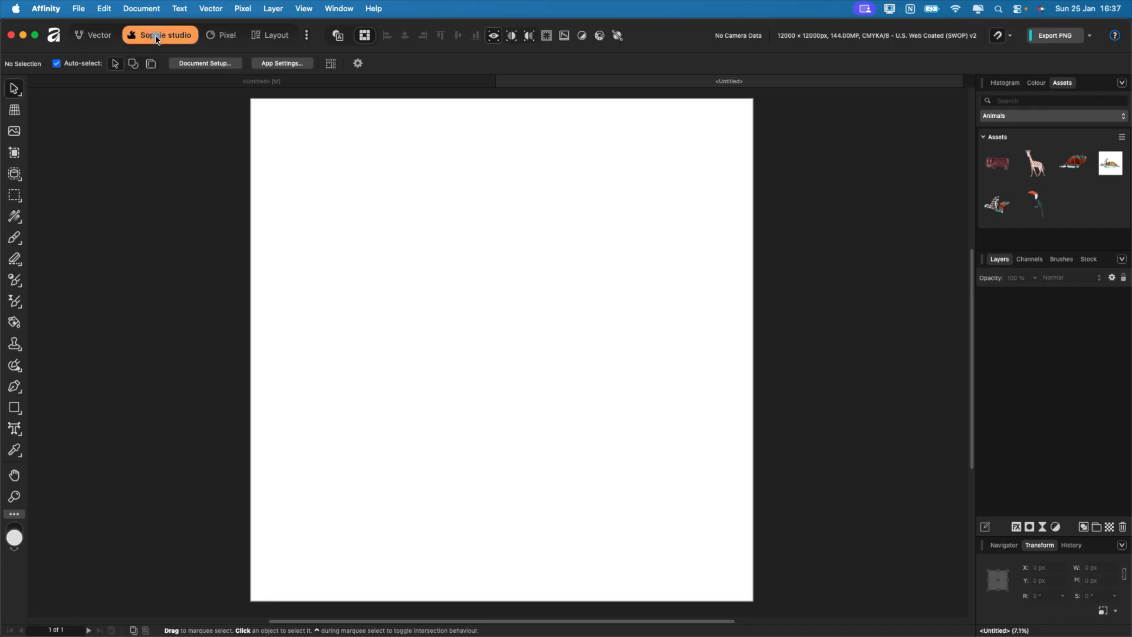
# Step: Place turtle halfdrop block tile v2.jpg at its default 4000 px size and snap it to the page's upper-left corner
pyautogui.click(12, 133)
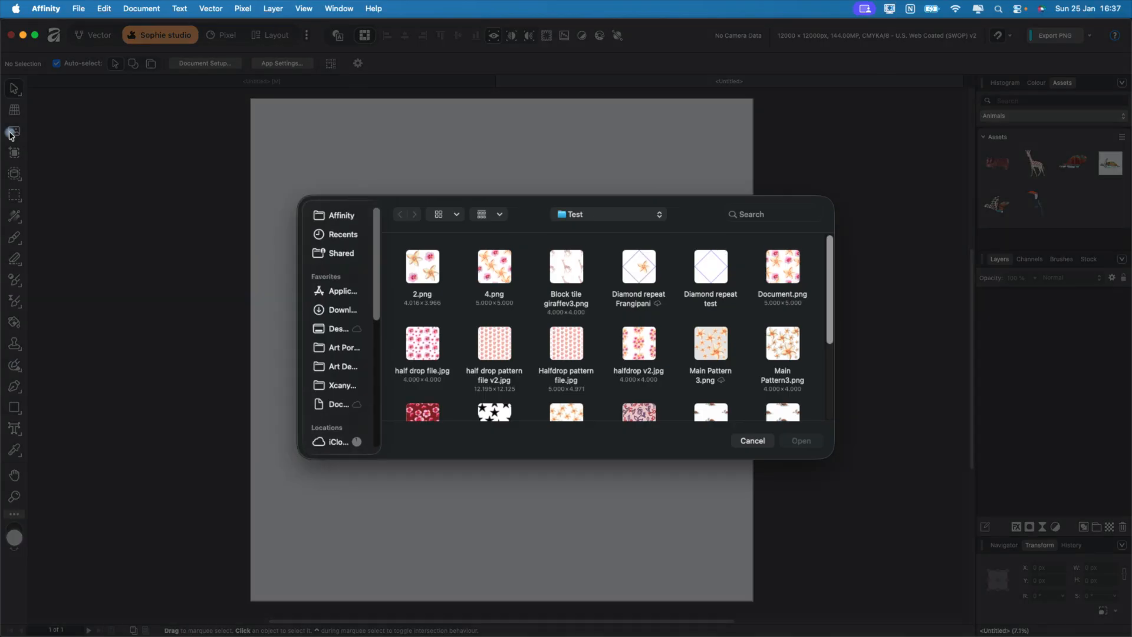
pyautogui.click(78, 8)
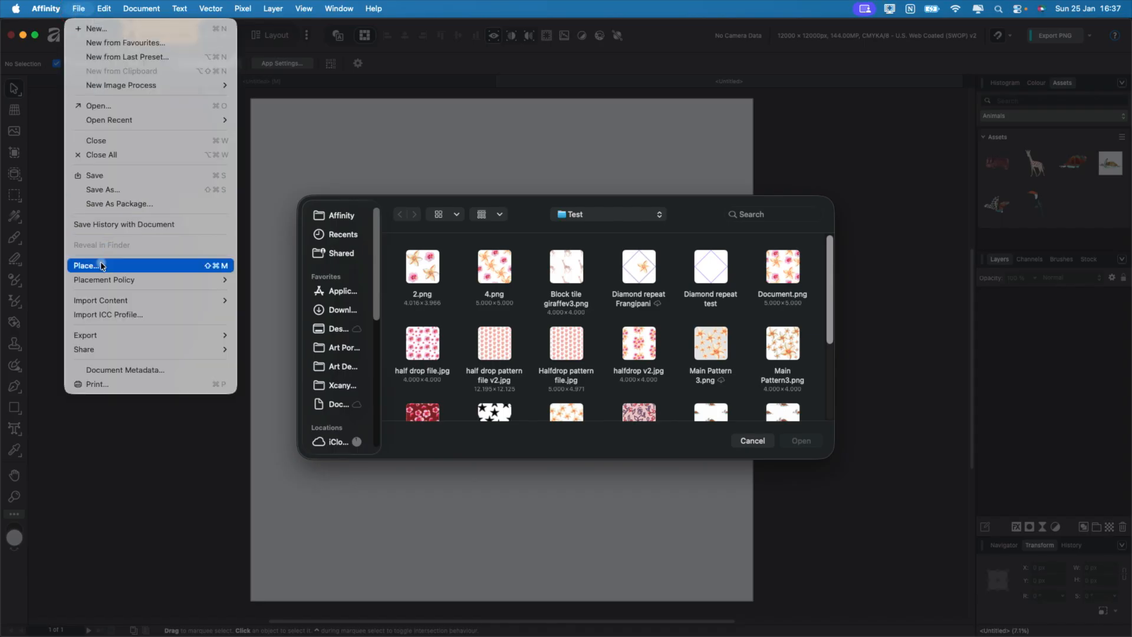
pyautogui.scroll(-3, 676, 362)
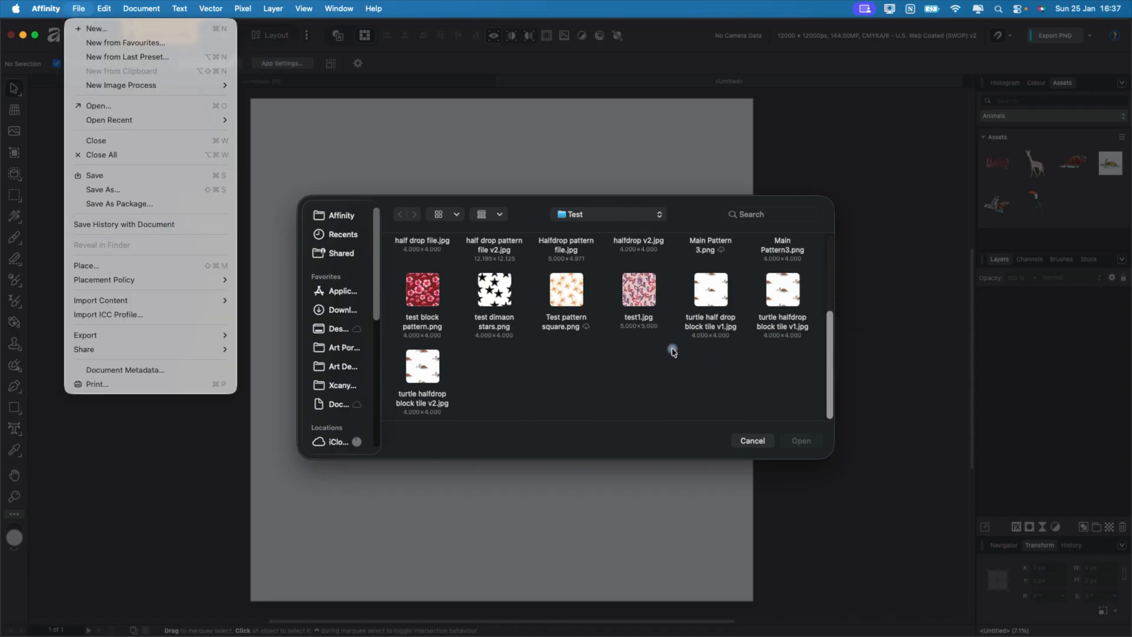
pyautogui.click(418, 364)
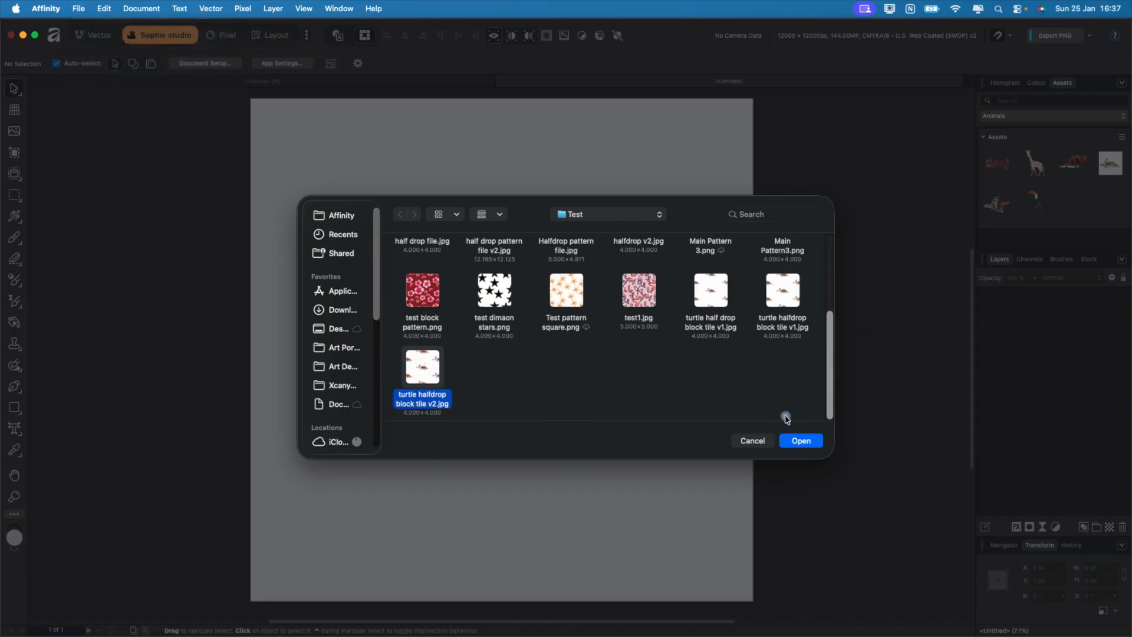
pyautogui.click(802, 441)
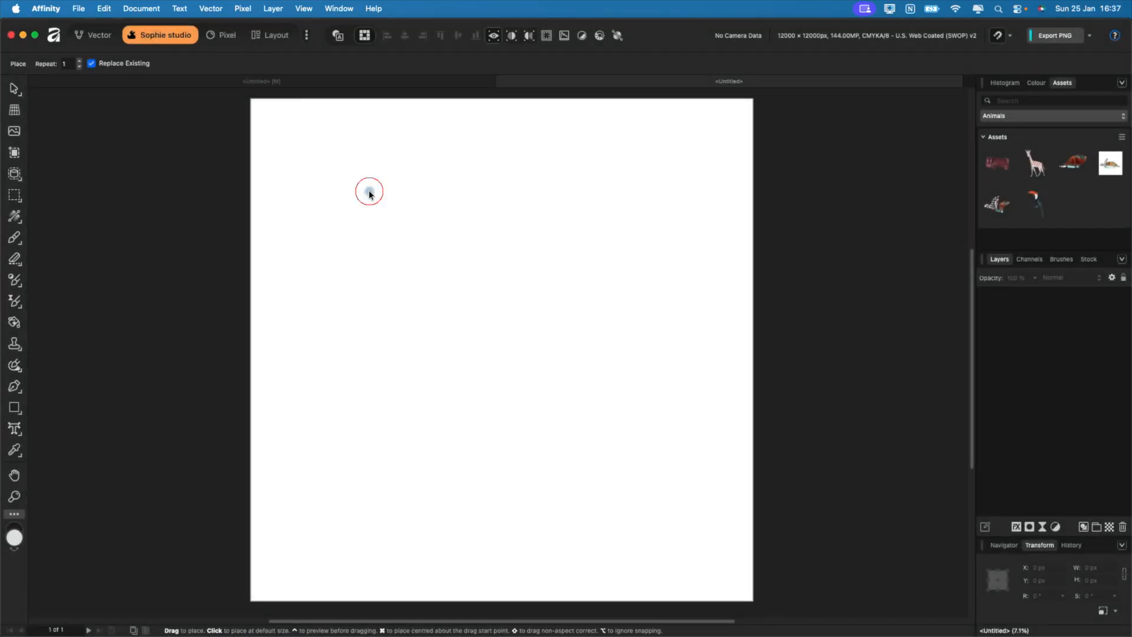
pyautogui.click(369, 192)
pyautogui.moveTo(371, 211); pyautogui.dragTo(346, 203)
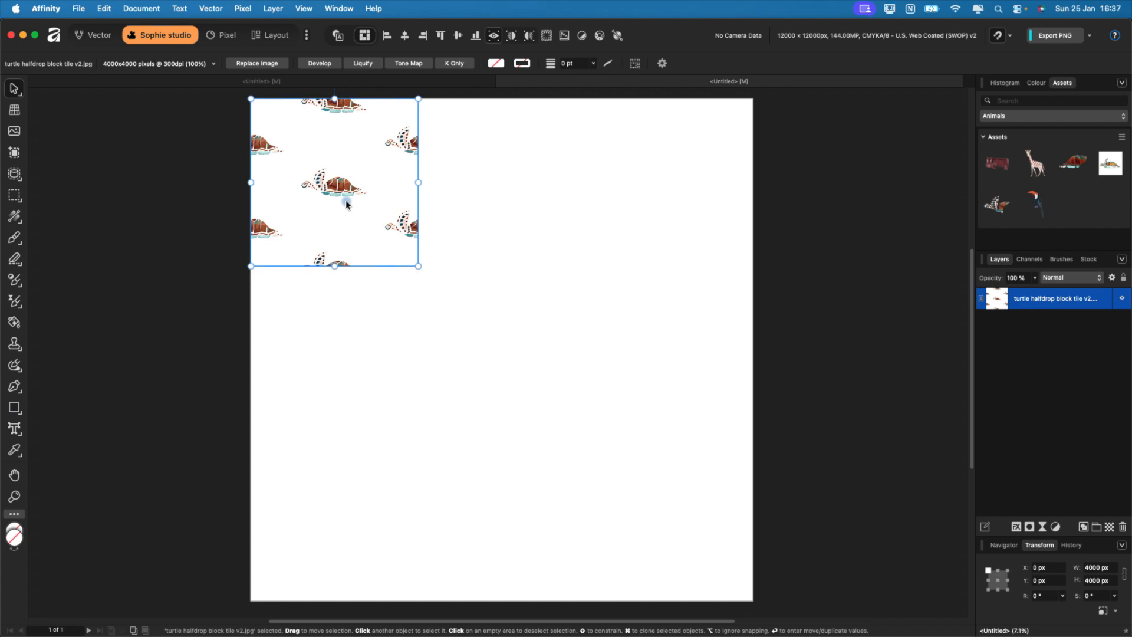
# Step: Duplicate the placed tile edge to edge to cover the upper two rows of the page and the first position of the third row
pyautogui.moveTo(332, 206); pyautogui.dragTo(357, 361)
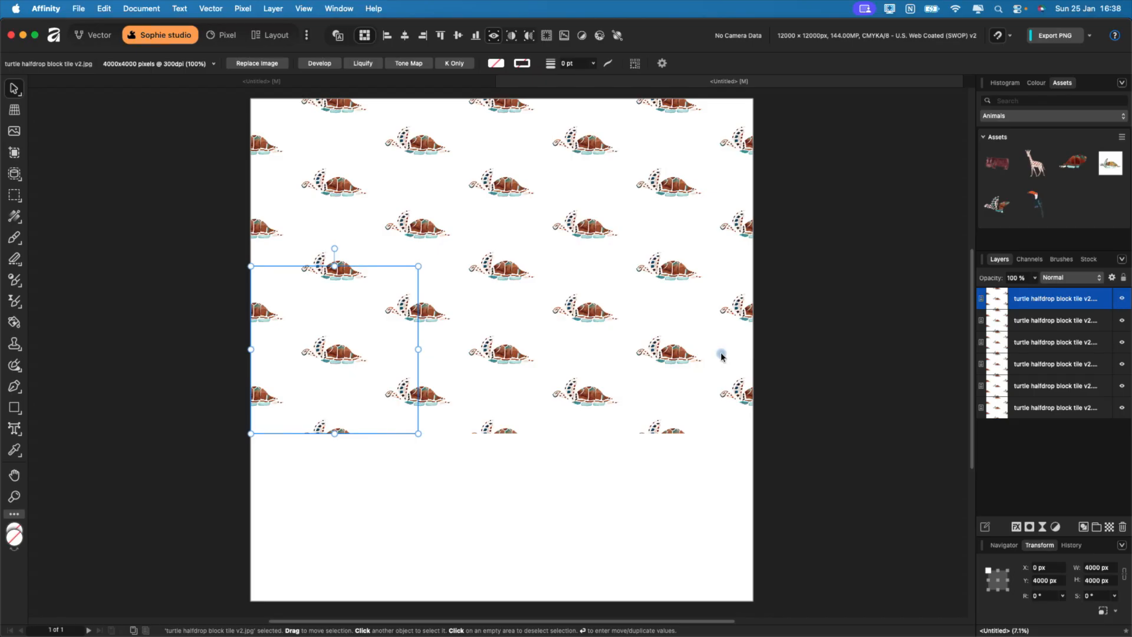
pyautogui.moveTo(369, 325); pyautogui.dragTo(355, 494)
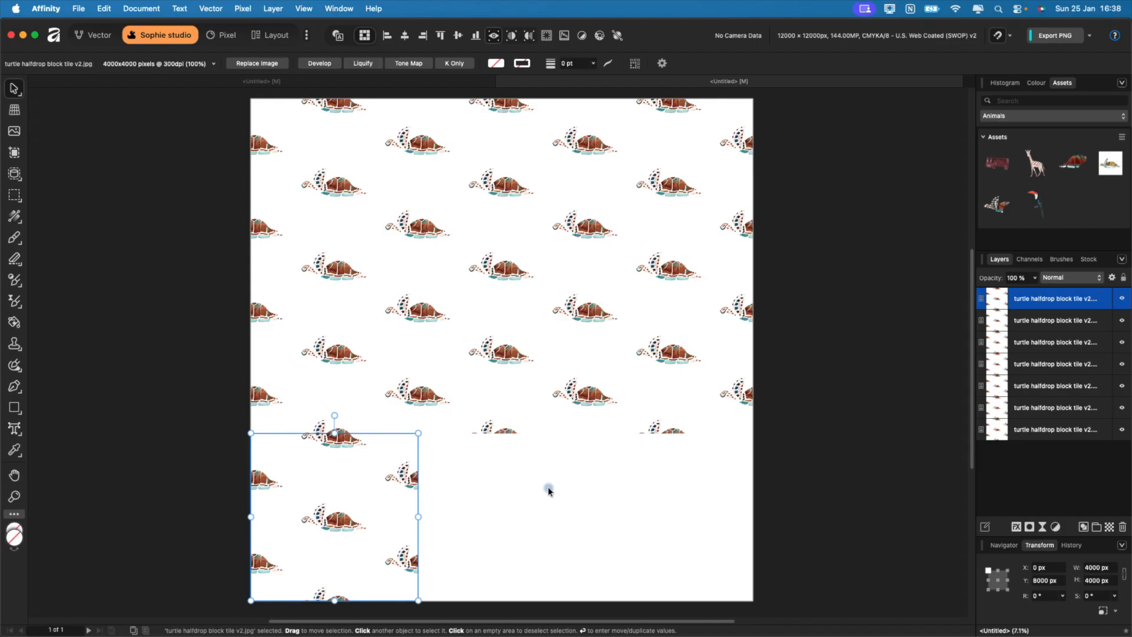
# Step: Delete all seven placed tile images from the page
pyautogui.click(1041, 435)
pyautogui.keyDown('shift'); pyautogui.click(1025, 304); pyautogui.keyUp('shift')
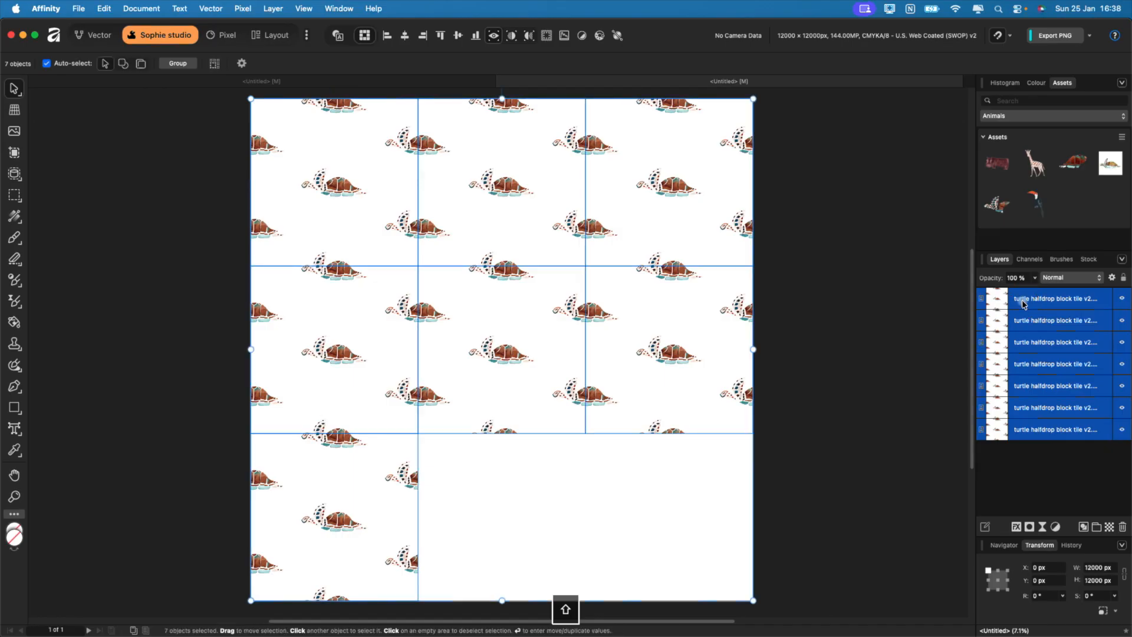
pyautogui.rightClick(1025, 302)
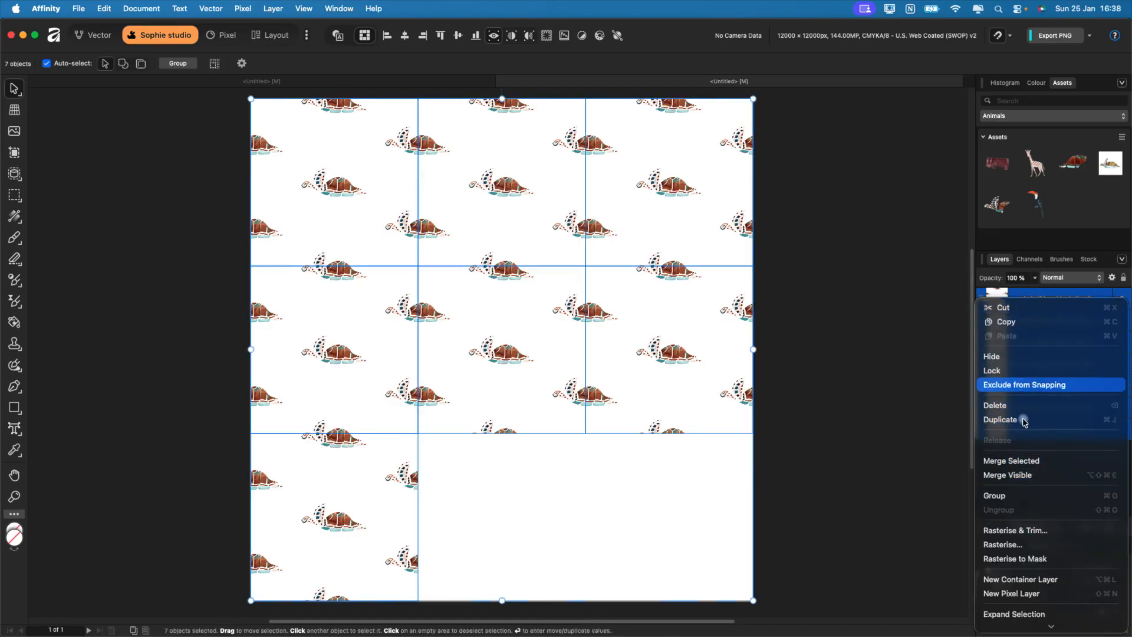
pyautogui.click(1011, 405)
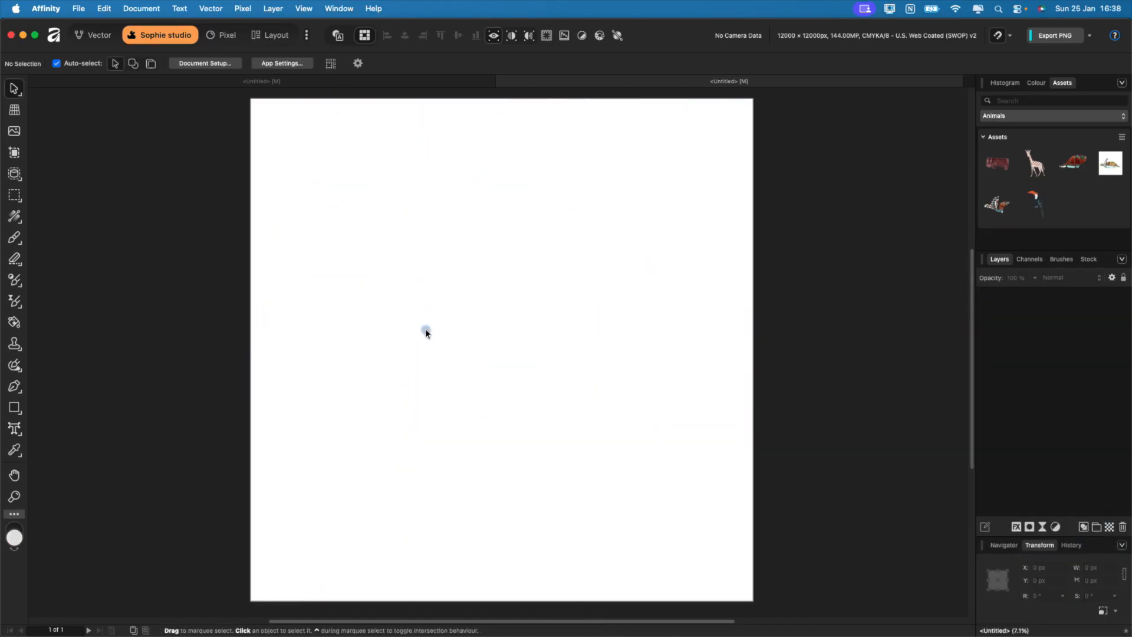
# Step: Draw a rectangle covering the entire 12000 × 12000 px page
pyautogui.click(15, 408)
pyautogui.moveTo(255, 104)
pyautogui.mouseDown()
pyautogui.moveTo(351, 182)
pyautogui.moveTo(563, 490)
pyautogui.moveTo(707, 584)
pyautogui.moveTo(754, 598)
pyautogui.mouseUp()
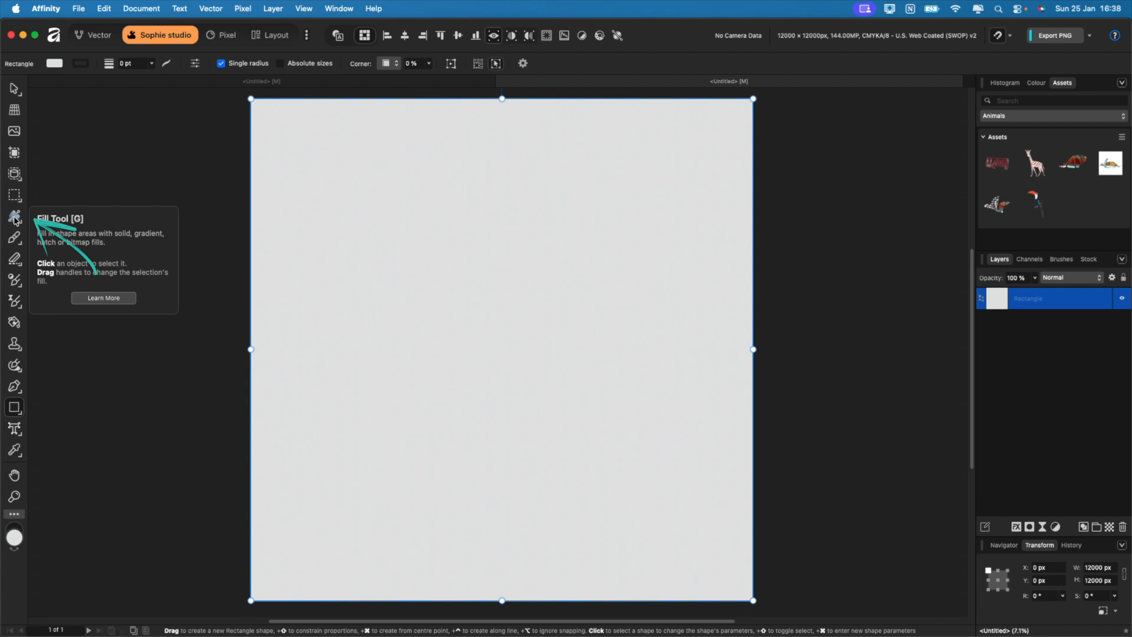
# Step: Give the rectangle a bitmap fill using turtle halfdrop block tile v2.jpg, and scale the fill down so the tile repeats across the page
pyautogui.click(15, 218)
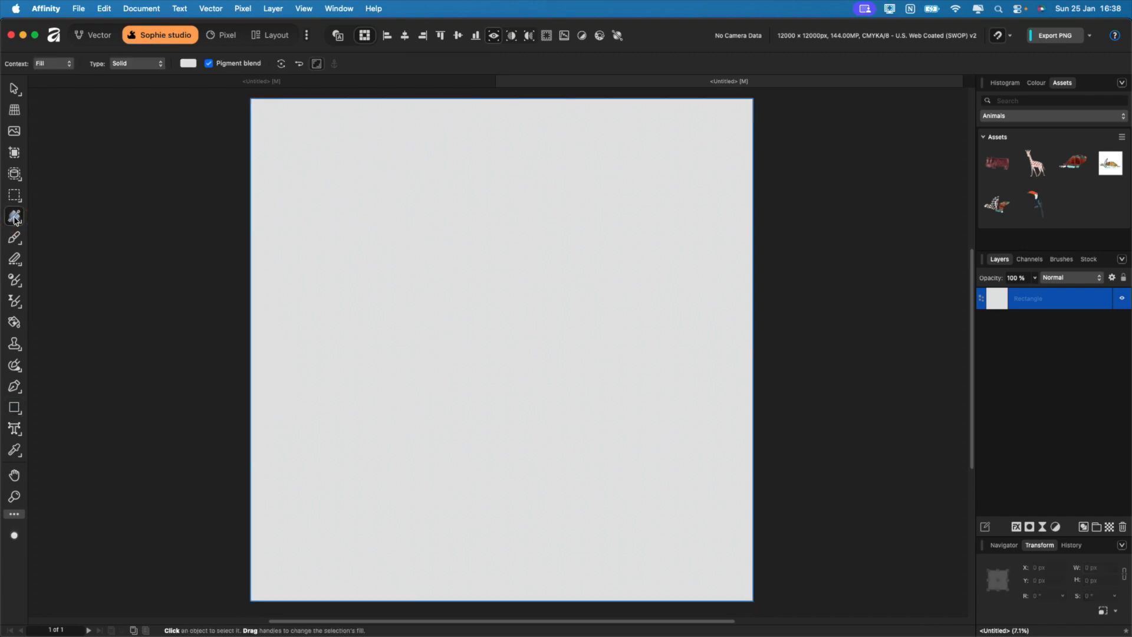
pyautogui.click(125, 67)
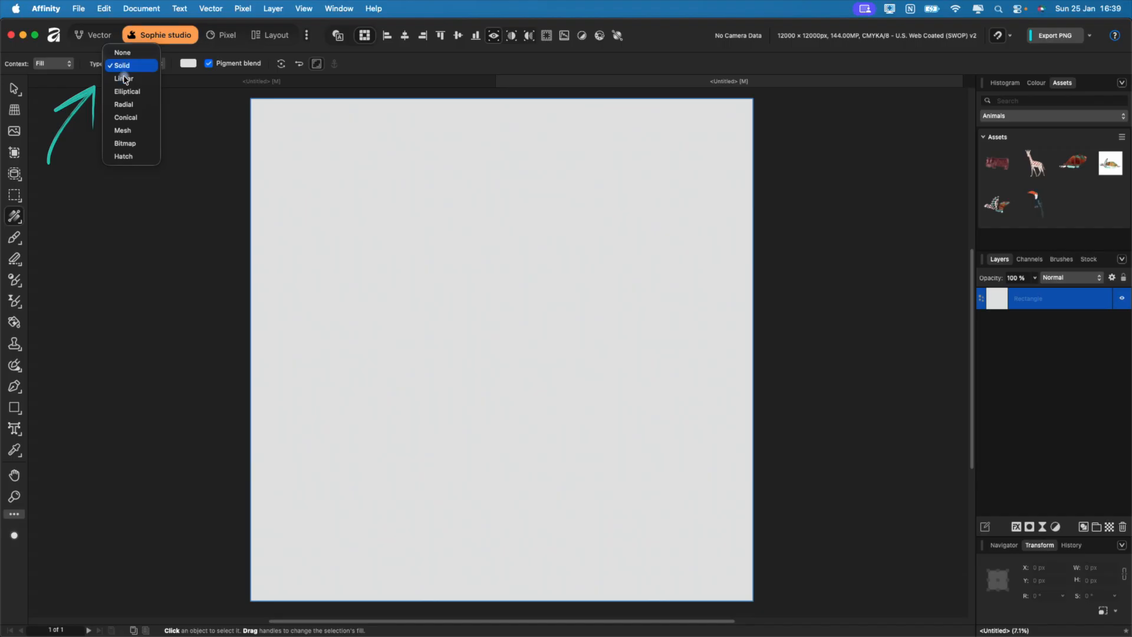
pyautogui.click(125, 144)
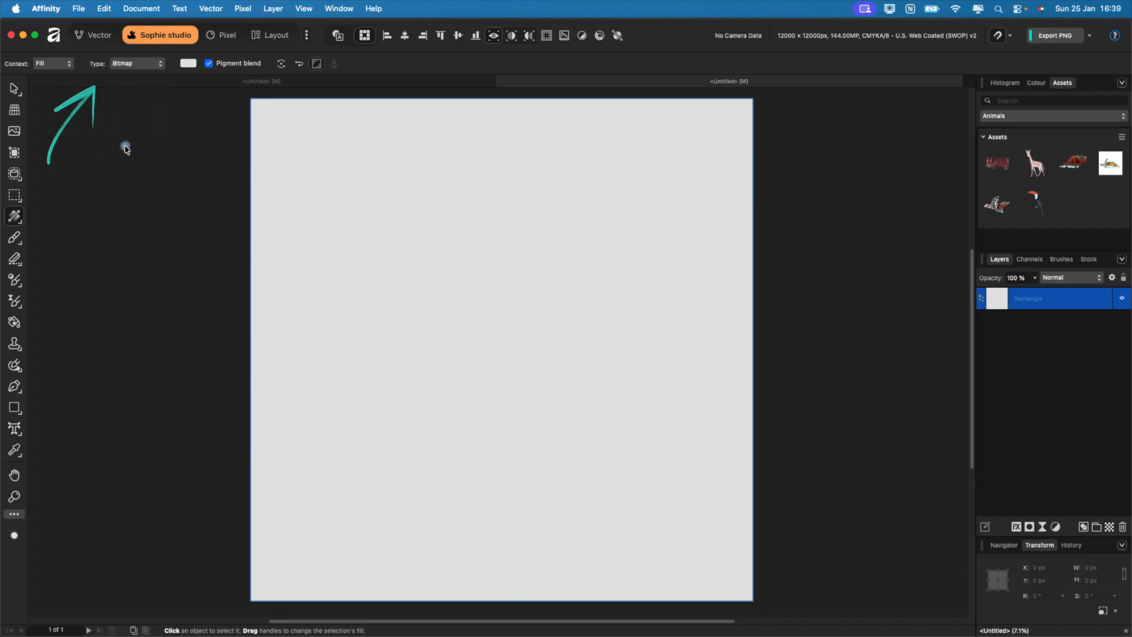
pyautogui.scroll(-3, 795, 305)
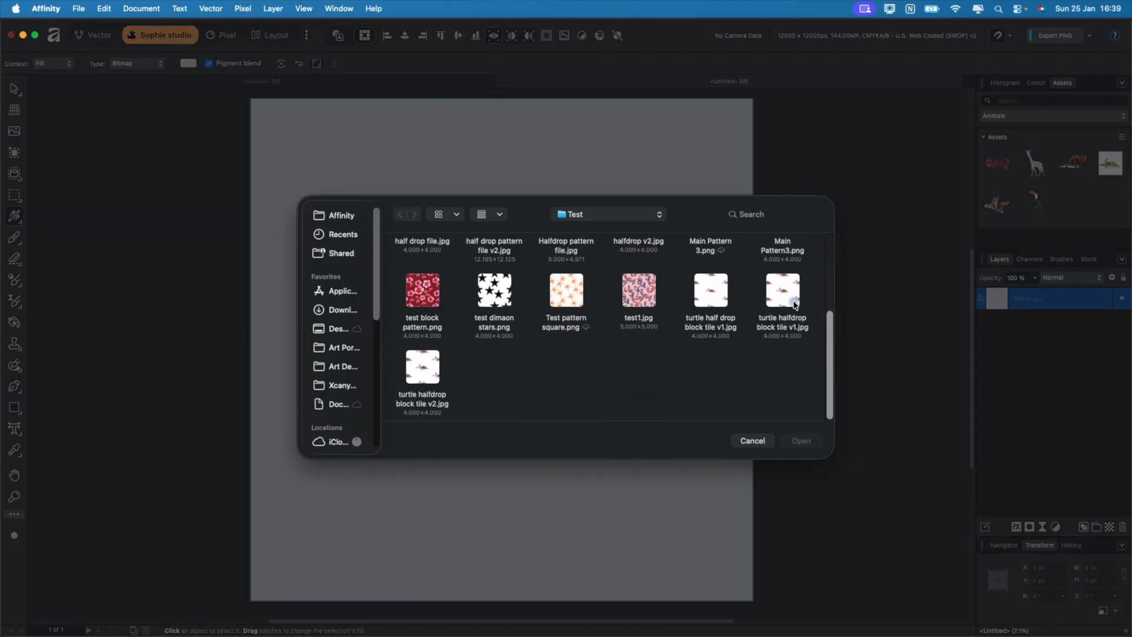
pyautogui.click(422, 377)
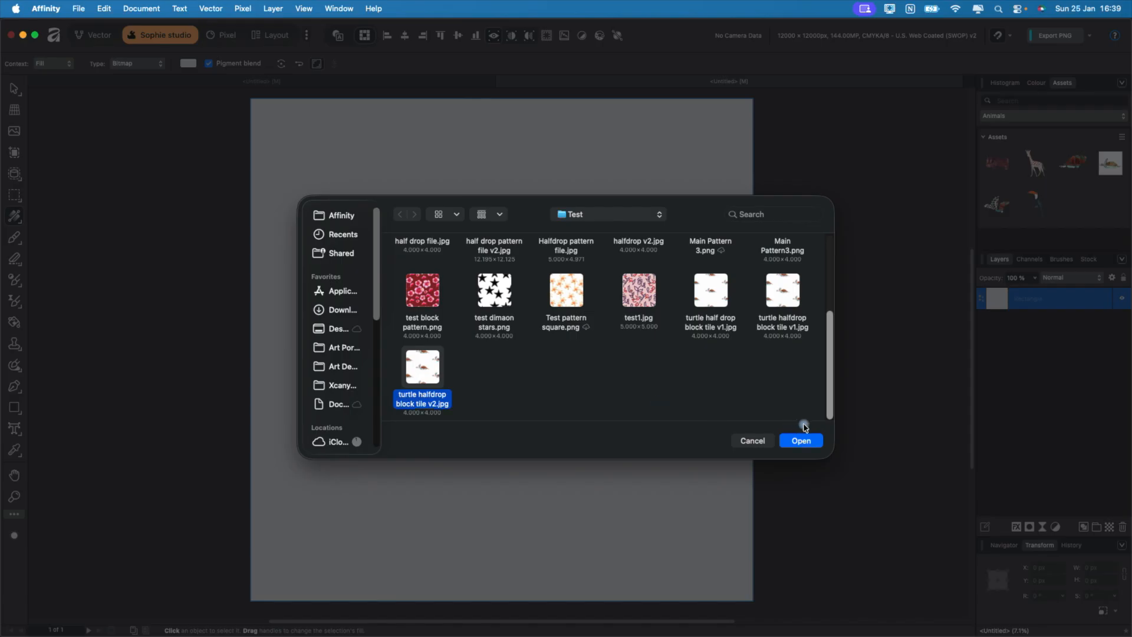
pyautogui.click(795, 438)
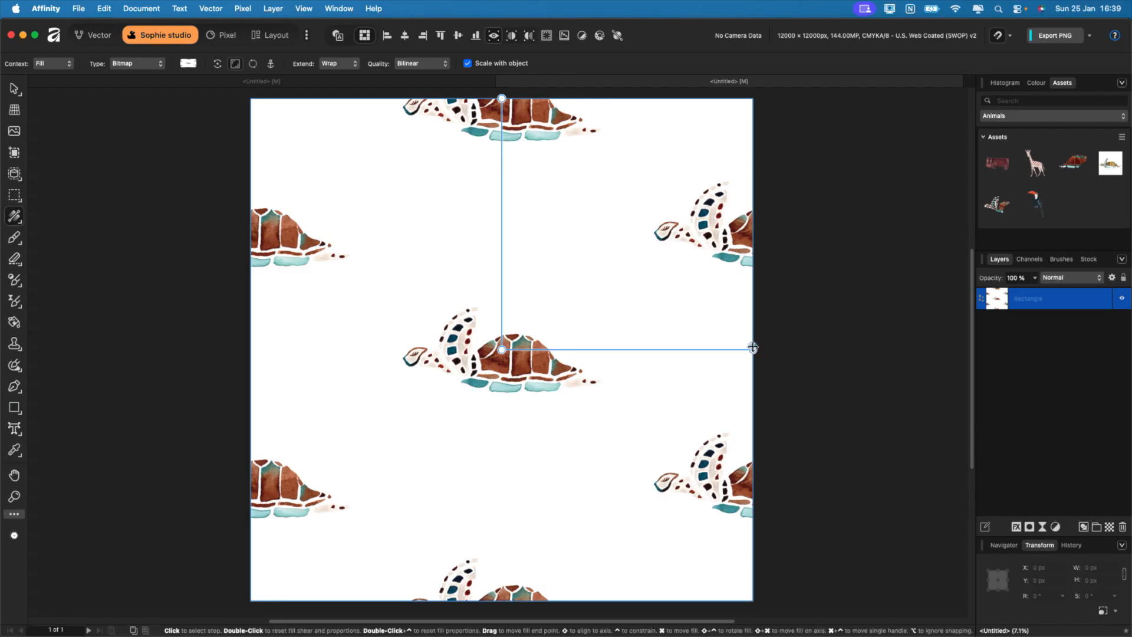
pyautogui.moveTo(751, 350); pyautogui.dragTo(555, 351)
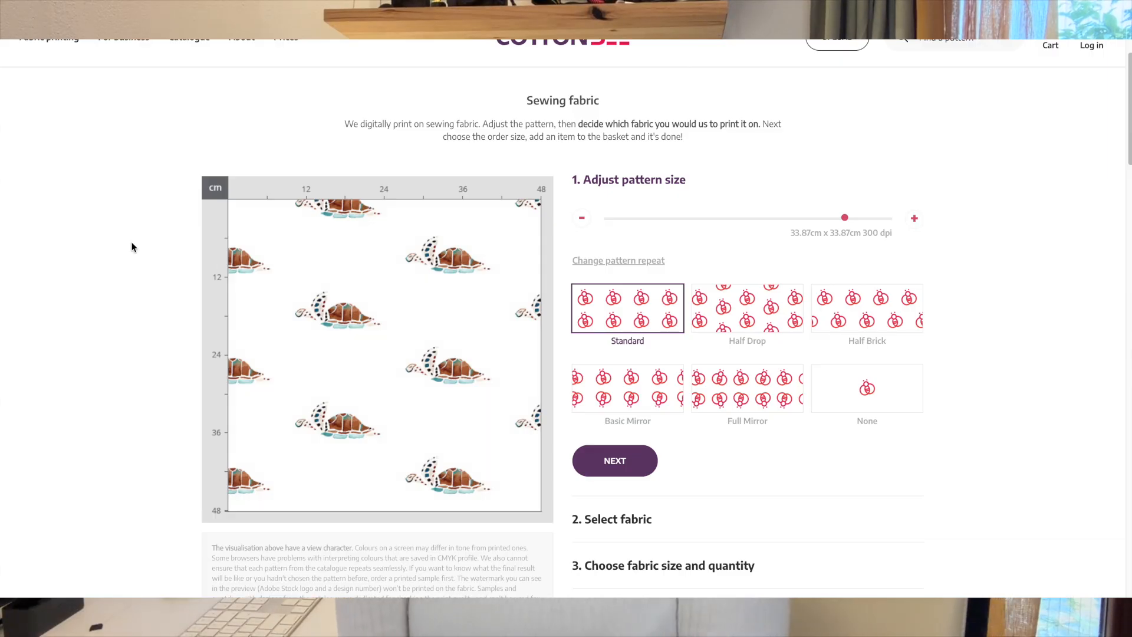
pyautogui.scroll(2, 196, 185)
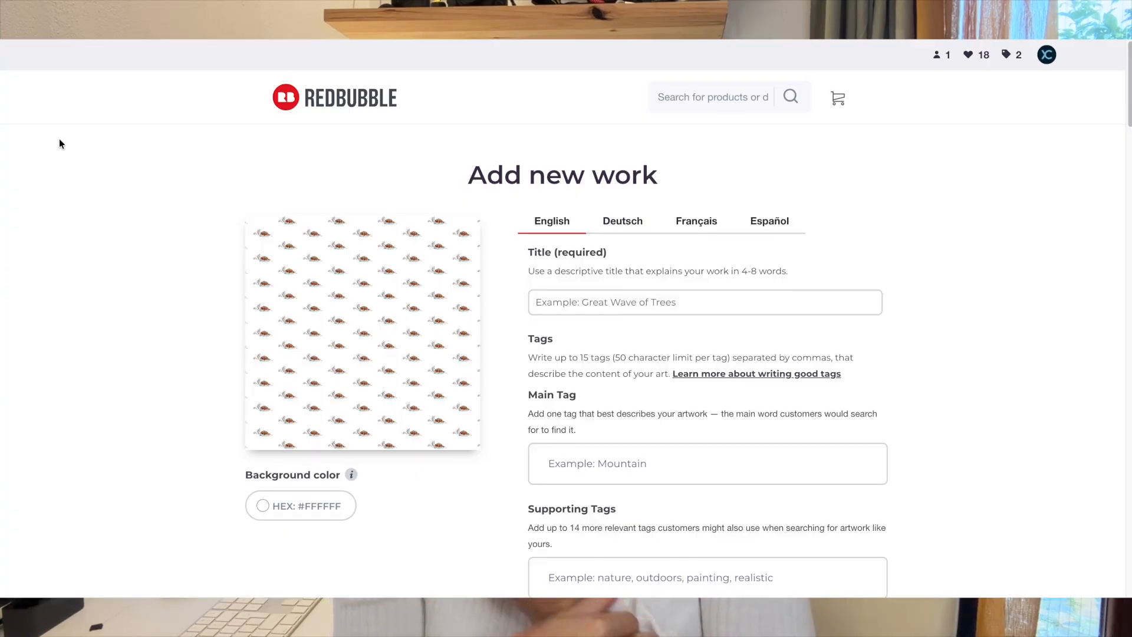
# Step: On Redbubble's Add new work page, look through the uploaded turtle pattern's product previews
pyautogui.scroll(-3, 59, 139)
pyautogui.scroll(-10, 59, 139)
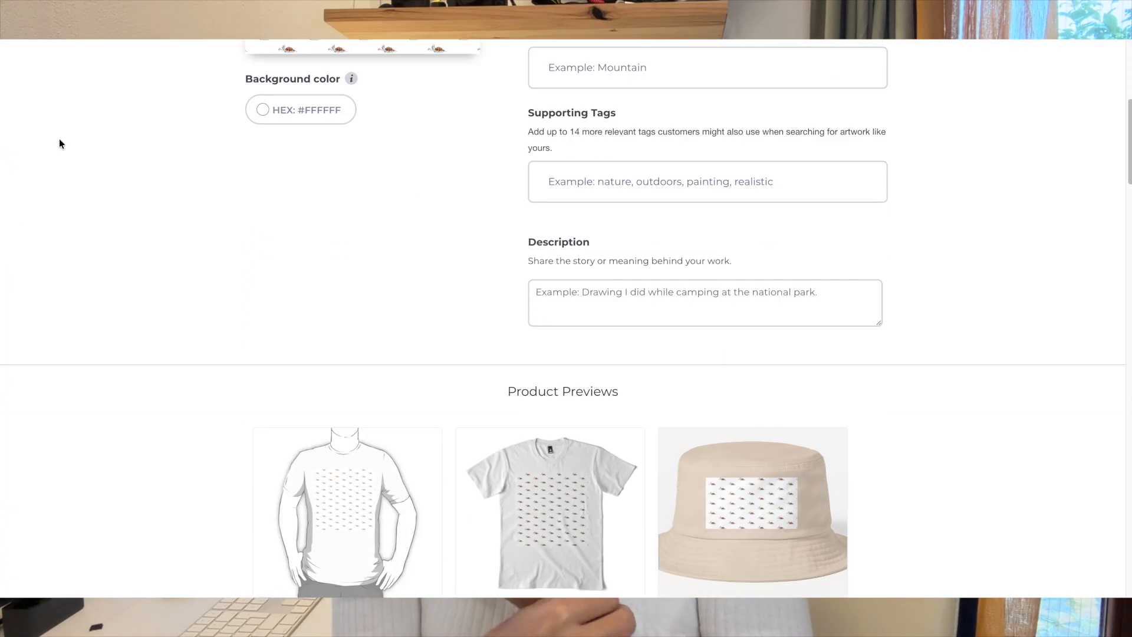
pyautogui.scroll(-6, 60, 139)
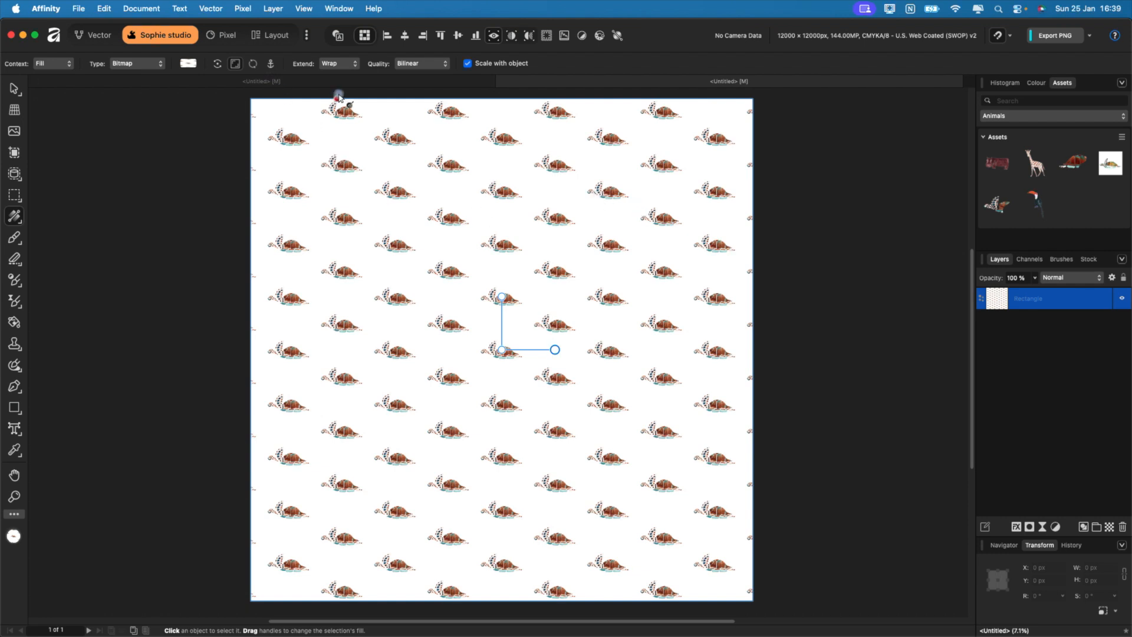
# Step: In Affinity's 4000 × 4000 px tile document, delete Turtle Top.png from the symbol and make the Guide layer visible
pyautogui.click(371, 84)
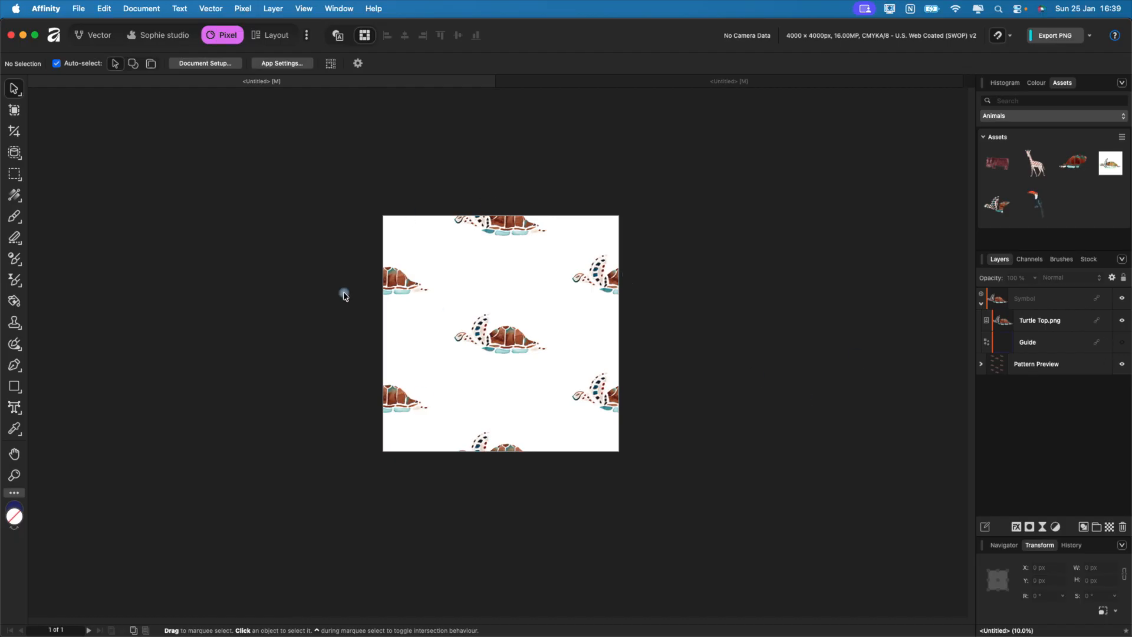
pyautogui.click(1057, 324)
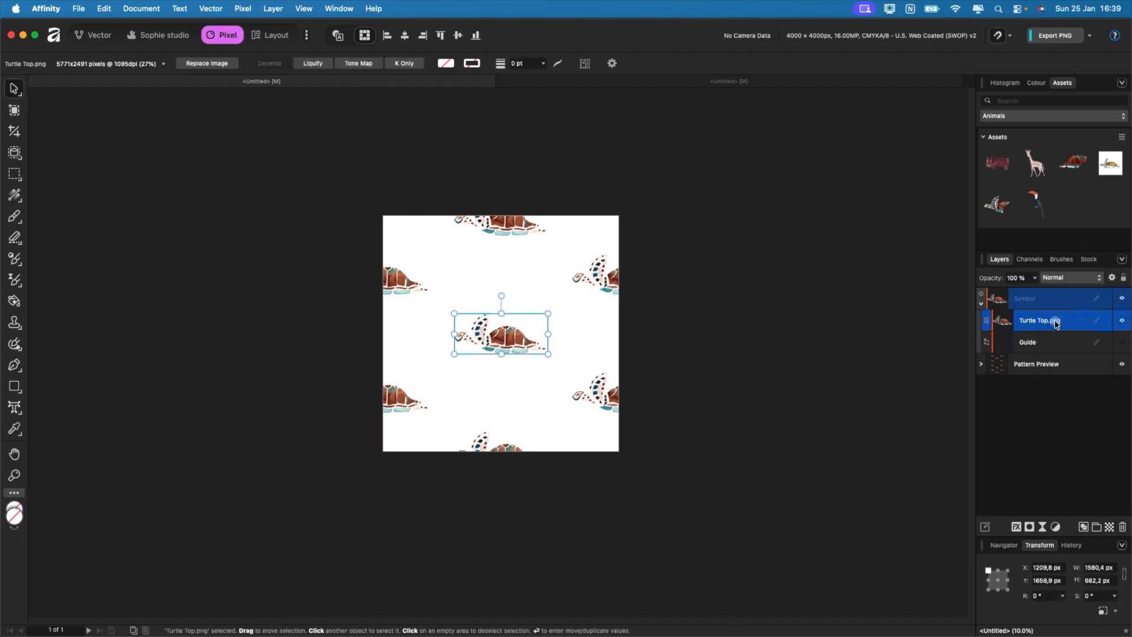
pyautogui.press('BackSpace')
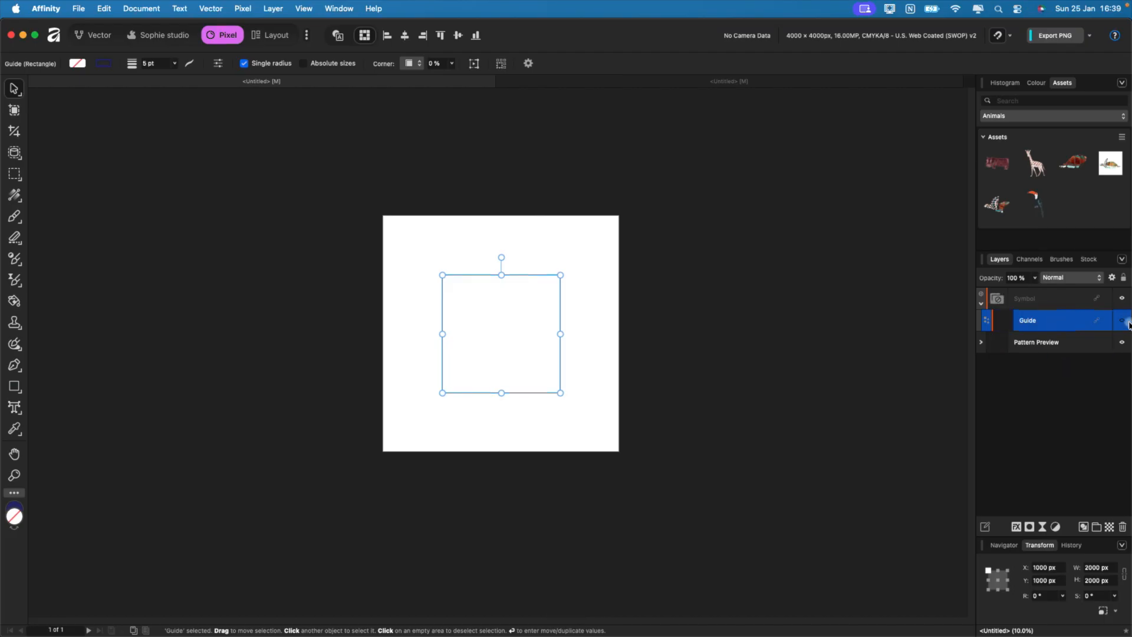
pyautogui.click(1123, 321)
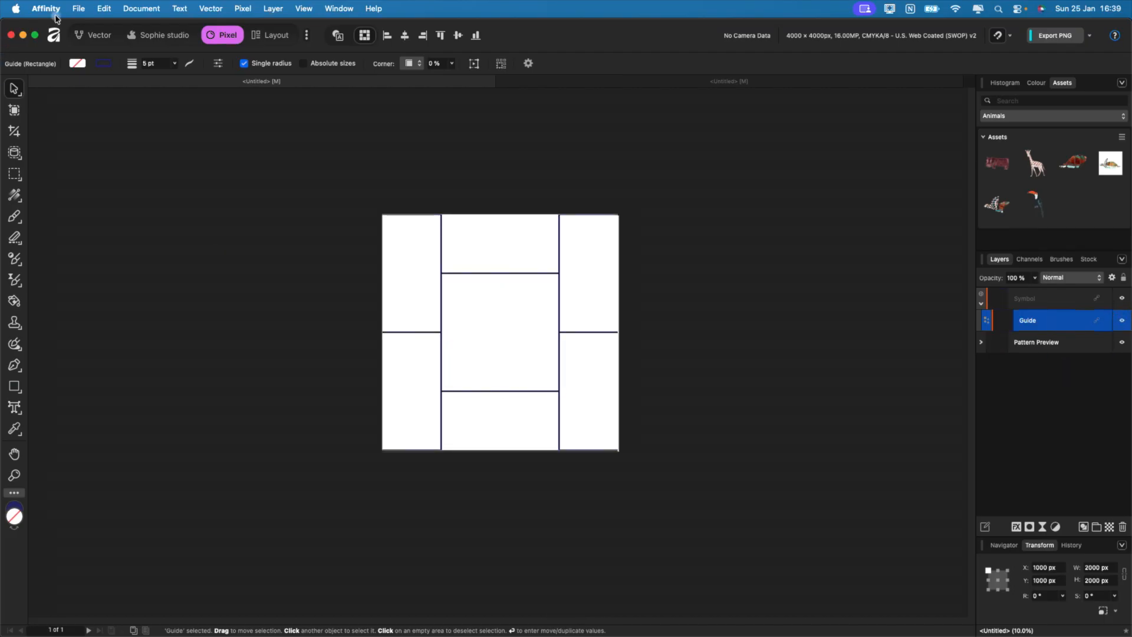
# Step: Save the emptied tile document in the Class Assets folder under the existing file name Half drop template
pyautogui.click(84, 9)
pyautogui.click(164, 189)
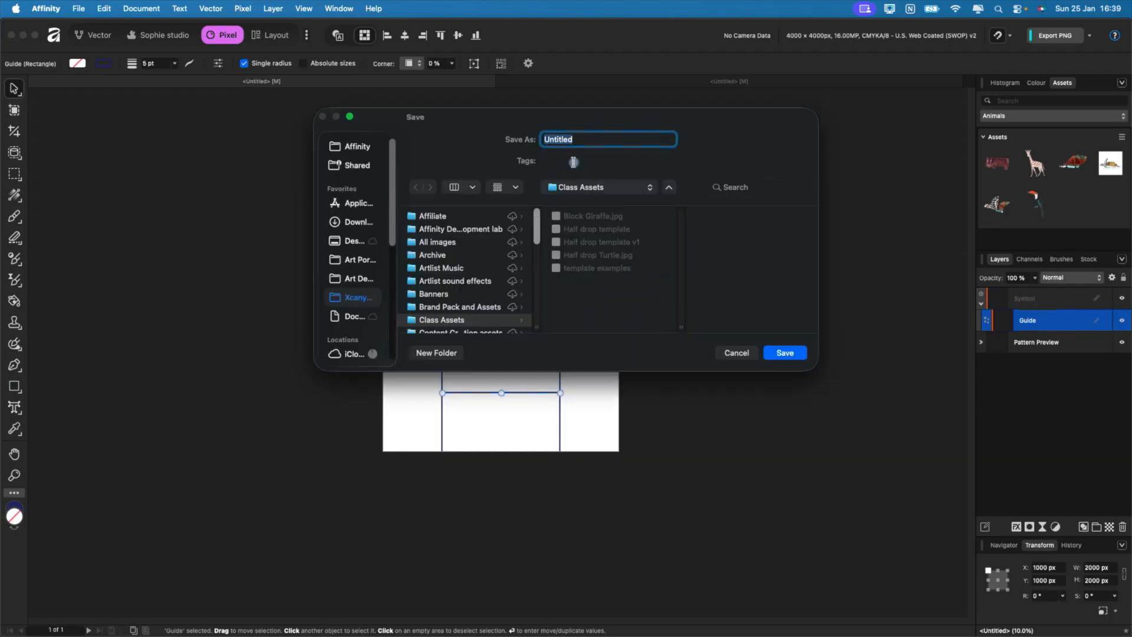
pyautogui.click(617, 230)
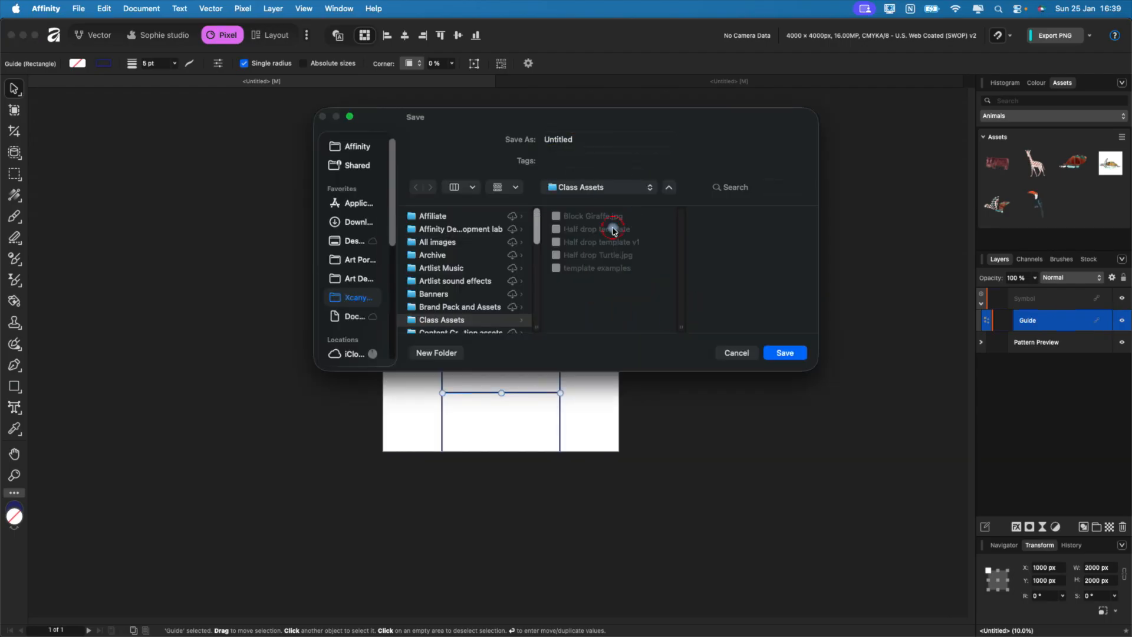
pyautogui.click(787, 354)
pyautogui.click(604, 300)
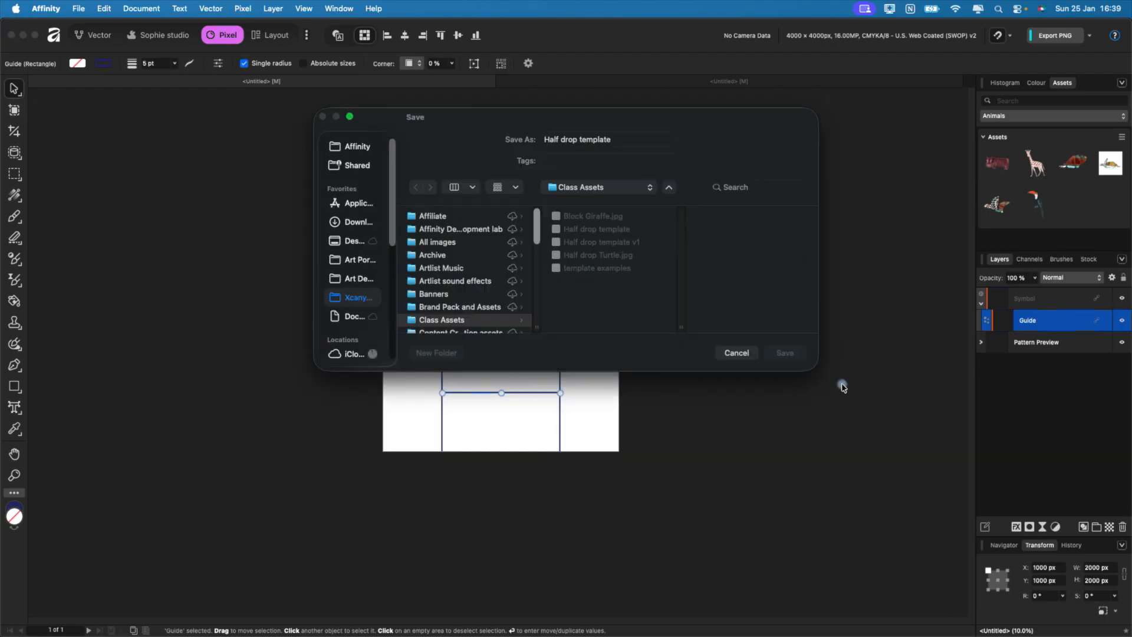